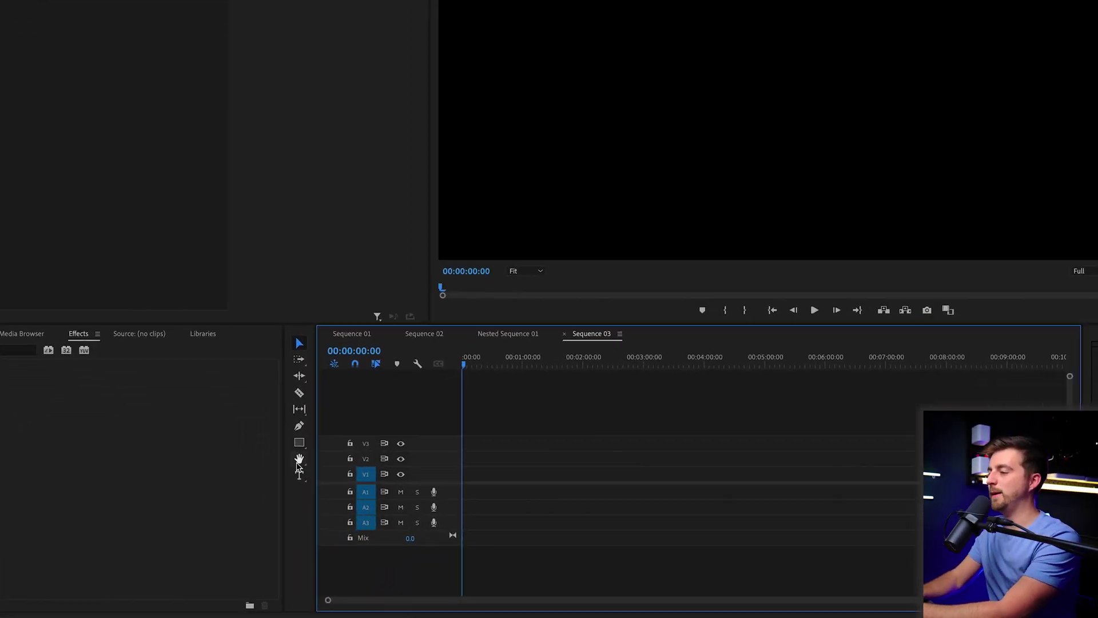
Step: Add a text layer reading HELLO to the empty sequence
click(299, 474)
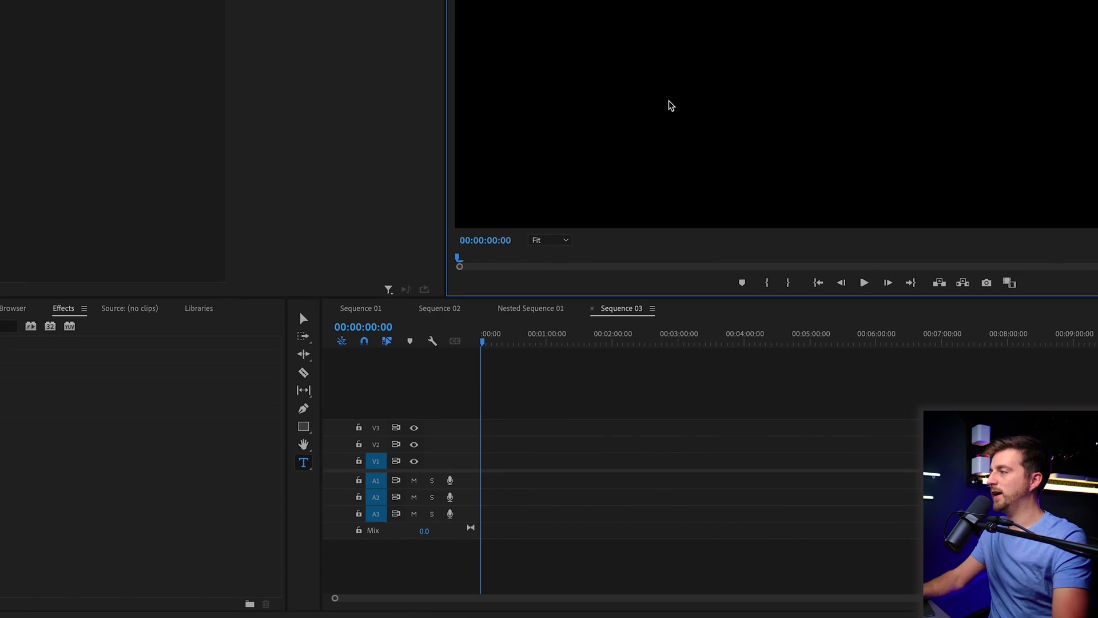
click(661, 121)
text(h)
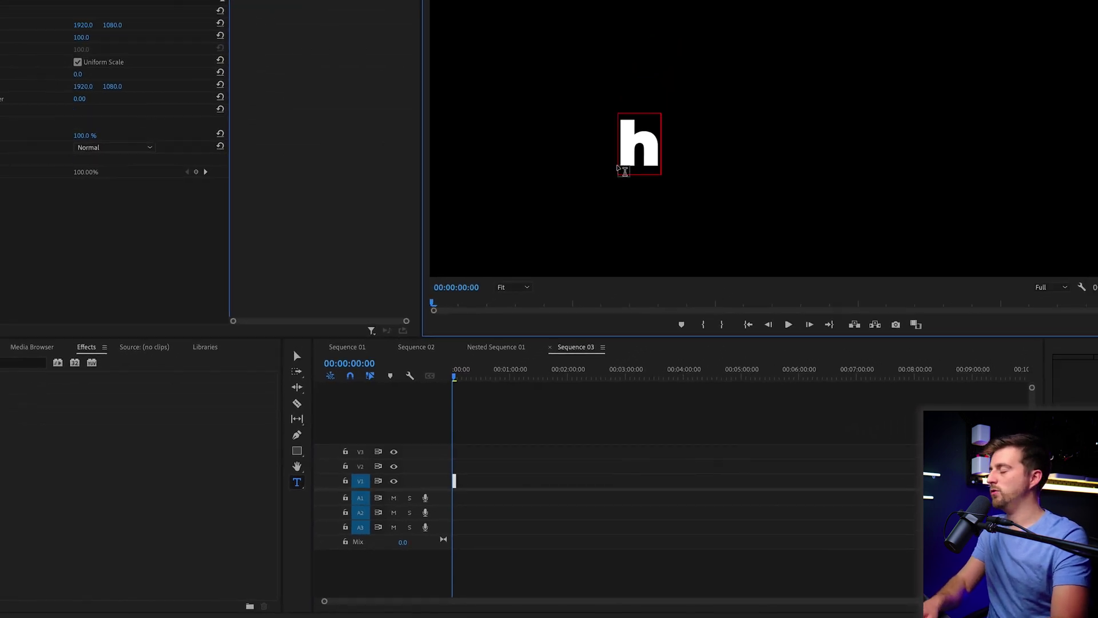
key(BackSpace)
text(HELLO)
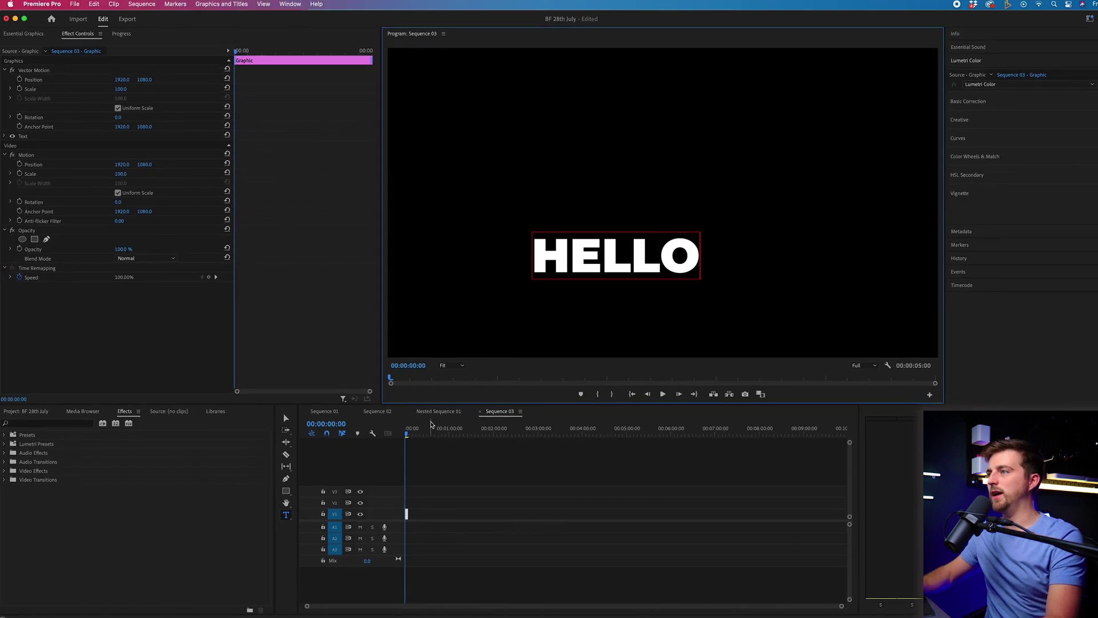
Step: Set the HELLO text's font size to 400 and centre-align it
click(5, 137)
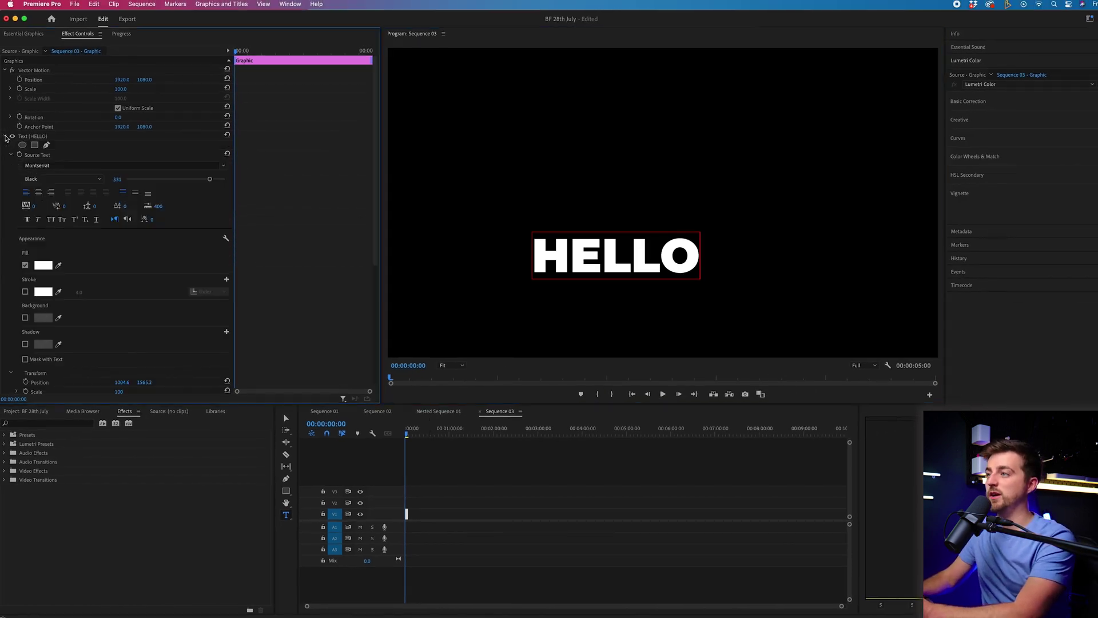
click(78, 166)
click(89, 156)
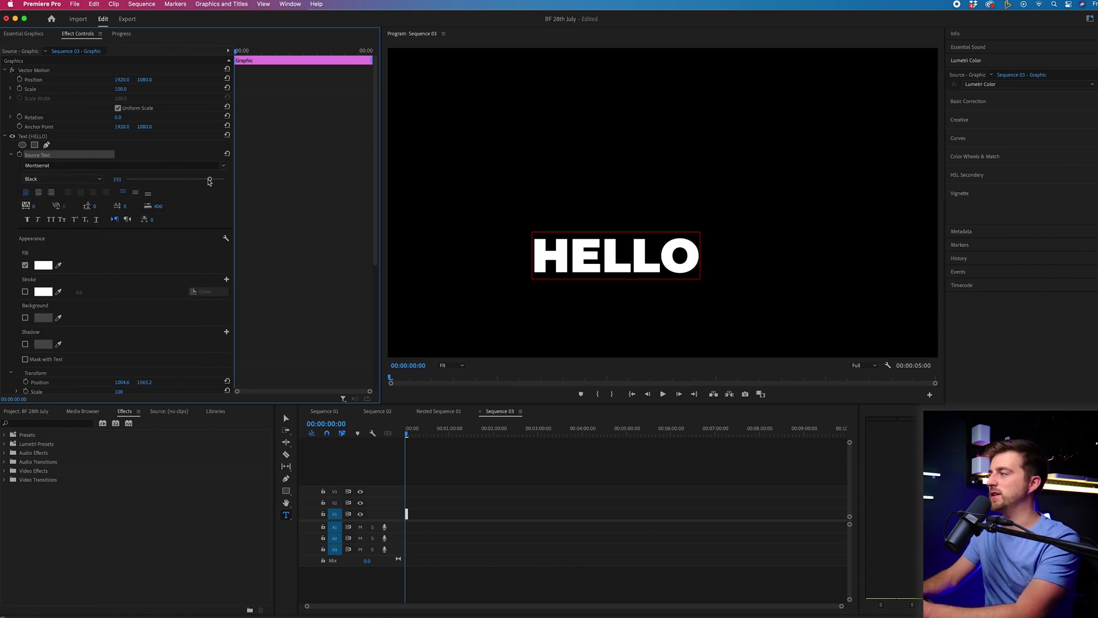
drag(209, 181, 231, 181)
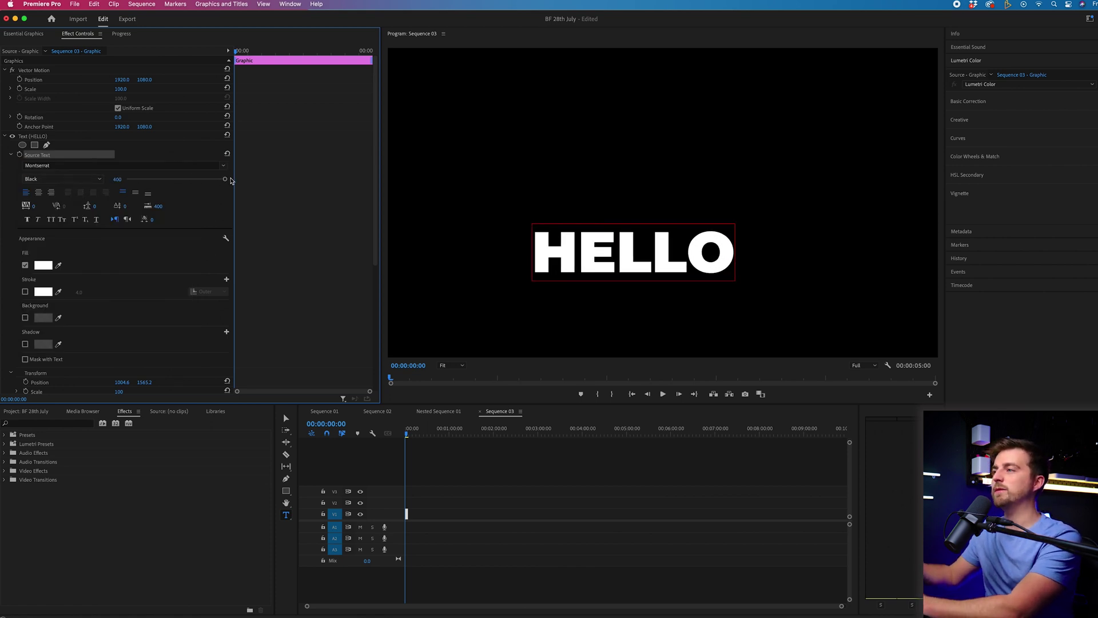
click(38, 193)
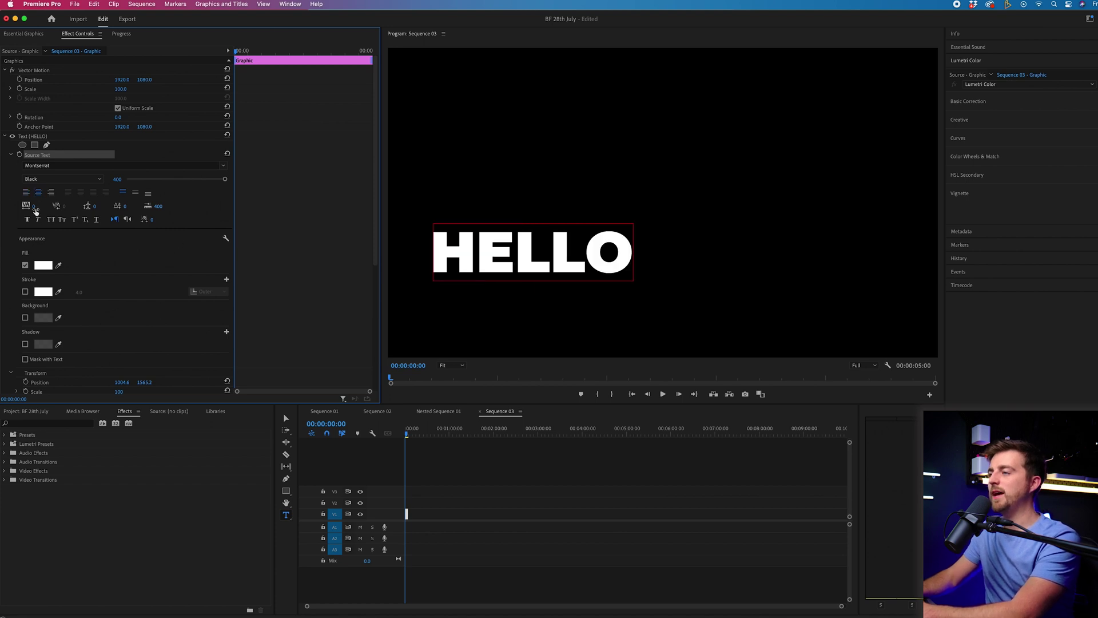
Step: Centre the HELLO text in the frame by setting its text transform position to 1920, 1229
scroll(259, 226, down, 5)
click(228, 227)
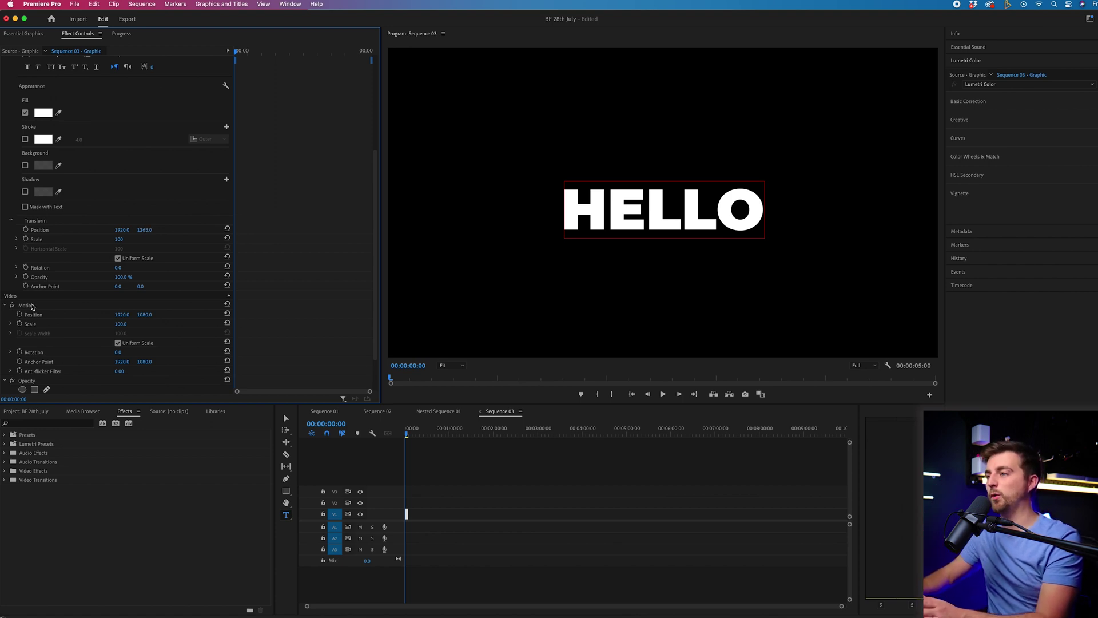
click(32, 306)
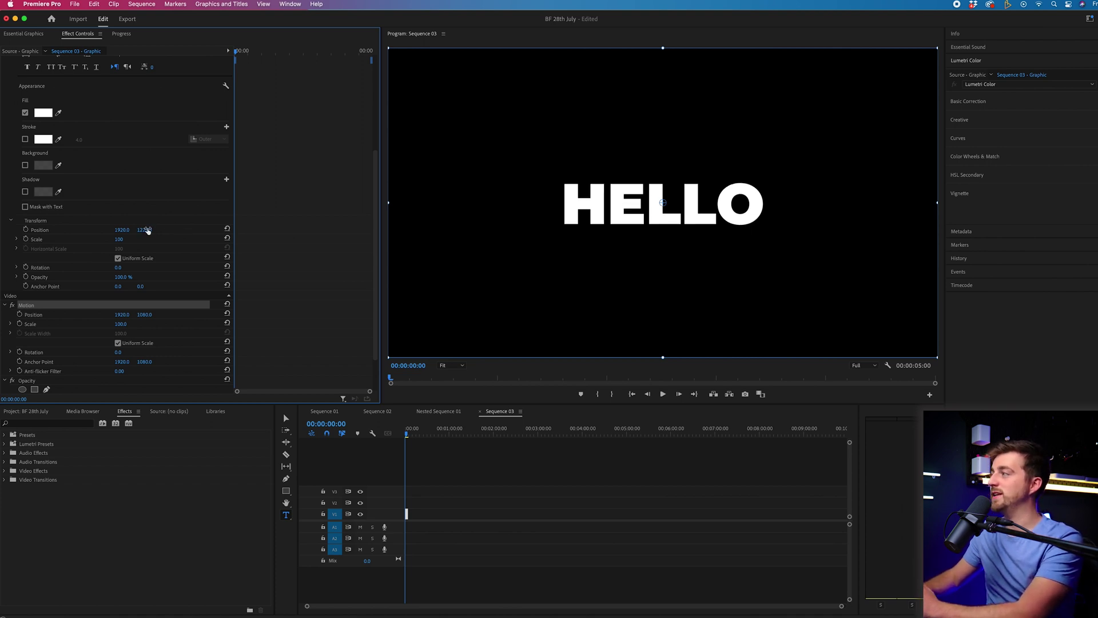
click(578, 533)
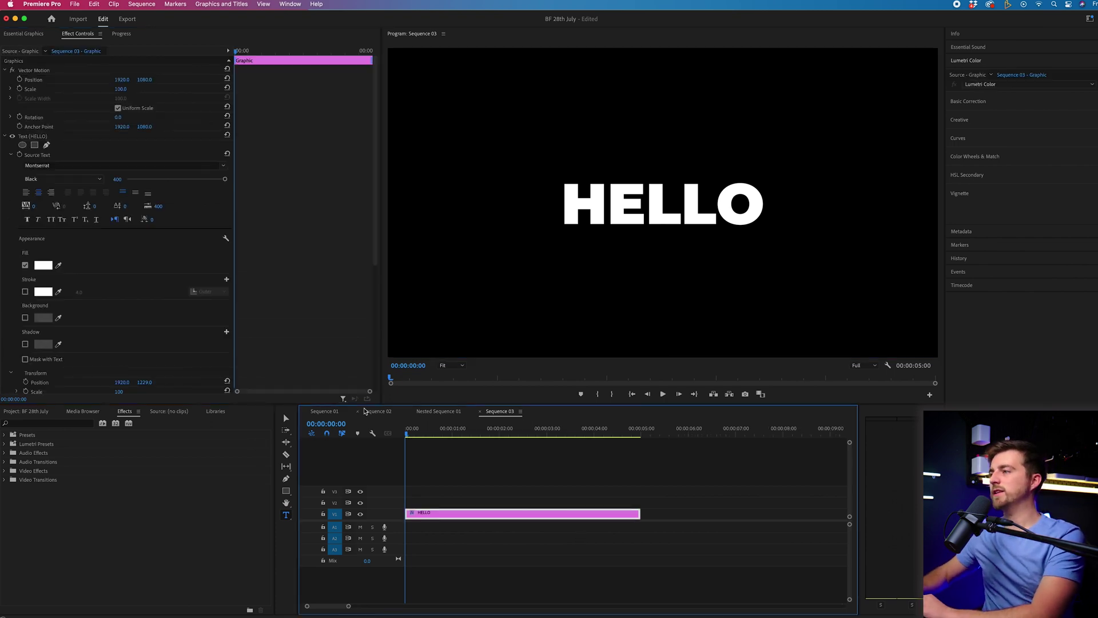
Step: Set the HELLO clip's Motion Scale to 891 and start keyframing it at the first frame
scroll(278, 241, down, 10)
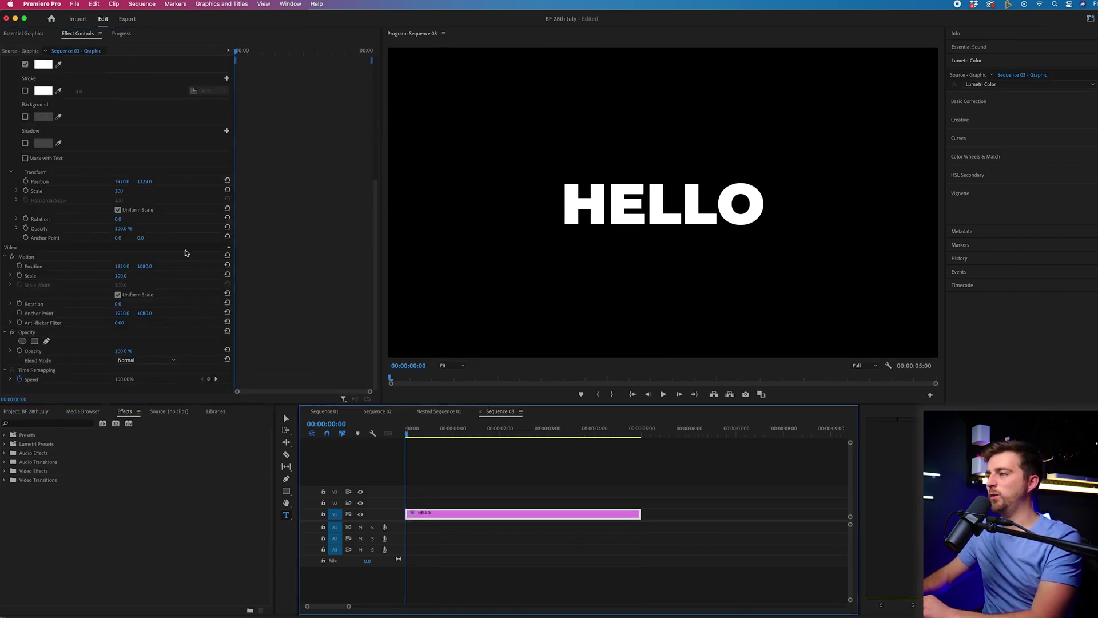
click(27, 257)
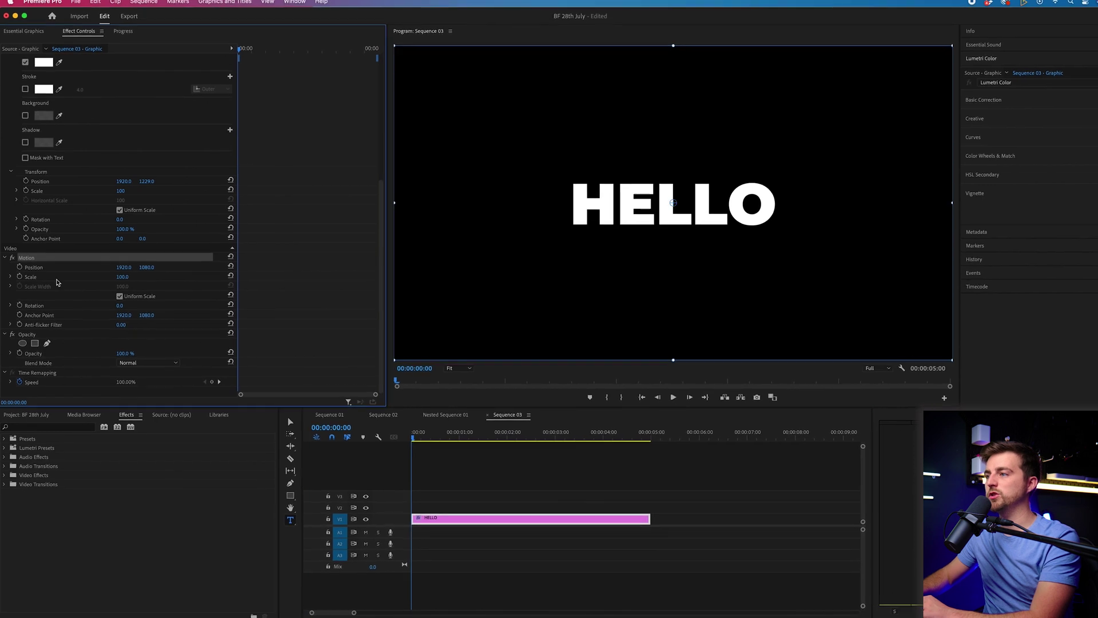
click(40, 278)
drag(124, 278, 575, 277)
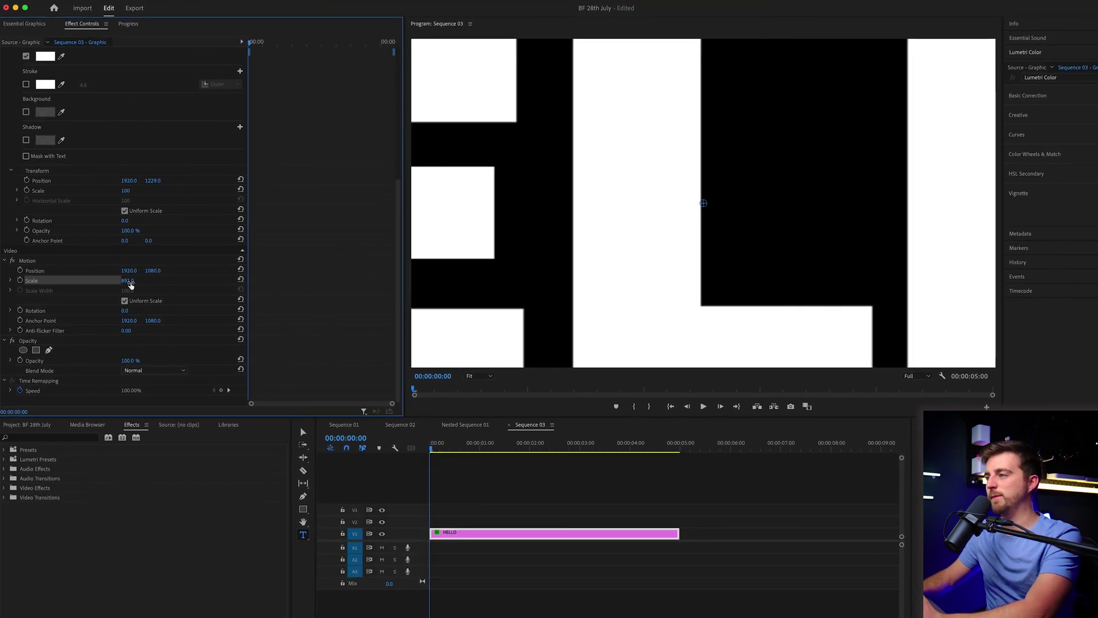
click(20, 281)
key(Right)
key(Left)
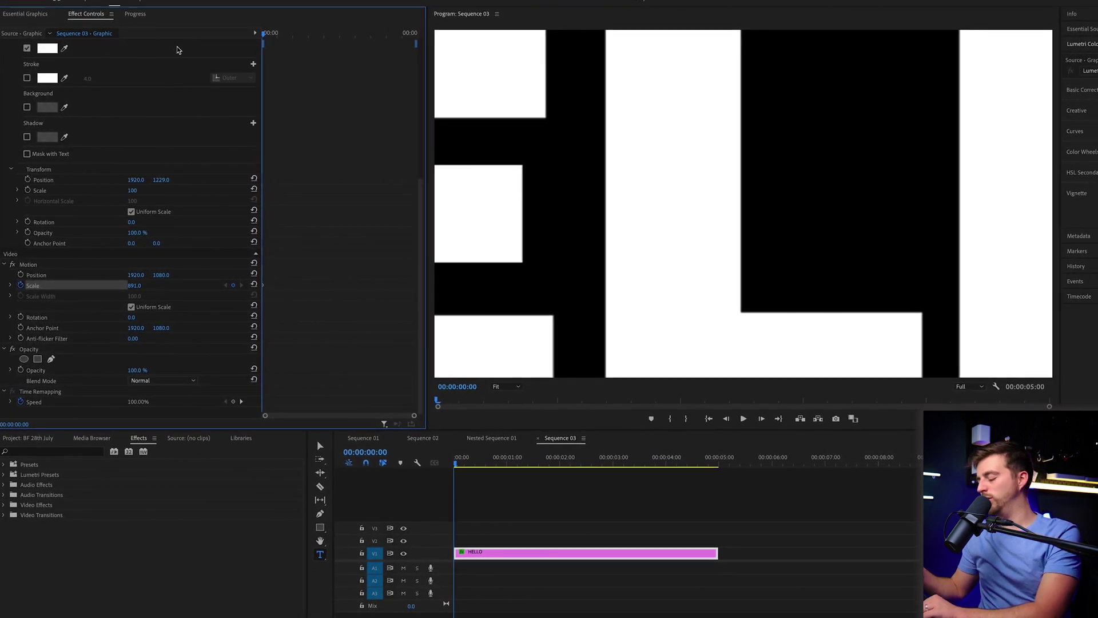
Step: Add a Motion Scale keyframe of 90 at 00:00:00:05
key(Right)
key(Right)
key(Right)
key(Right)
key(Right)
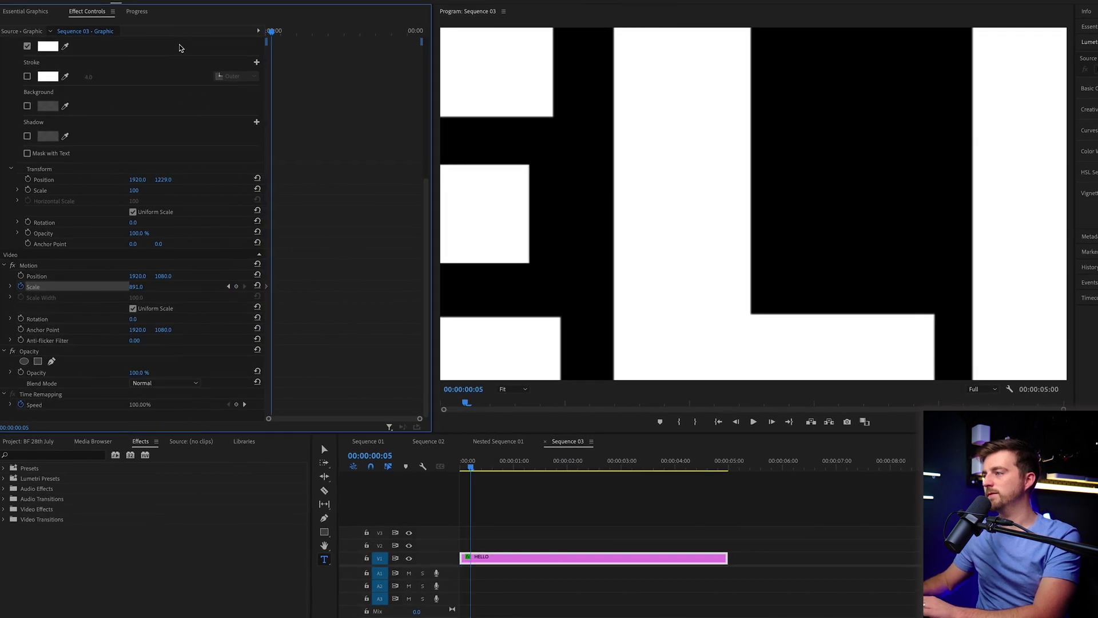
click(144, 287)
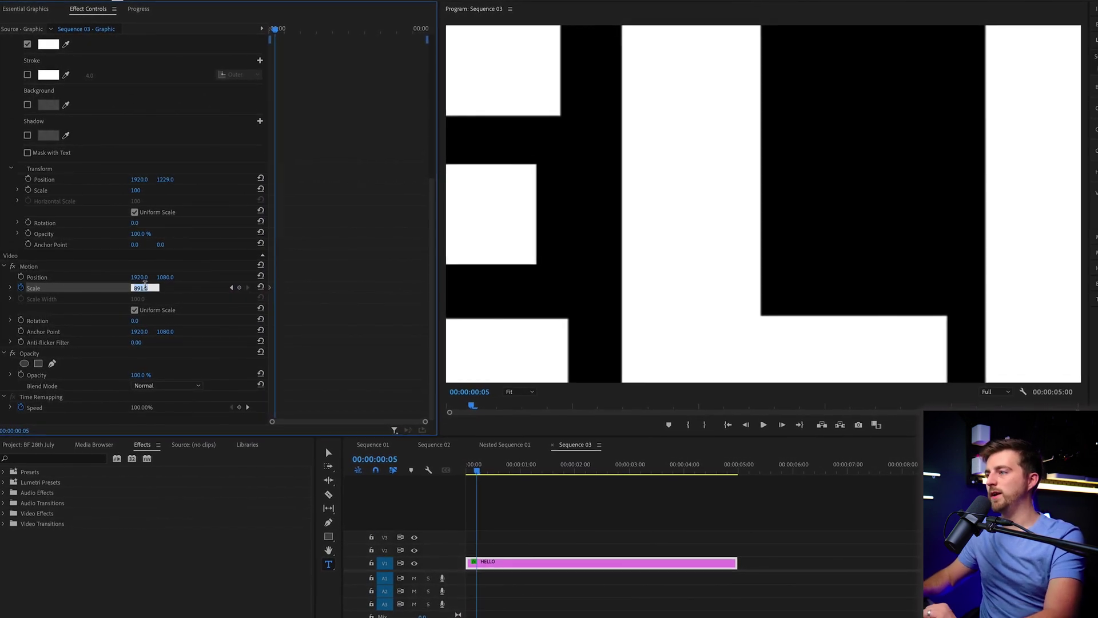
text(90)
key(Return)
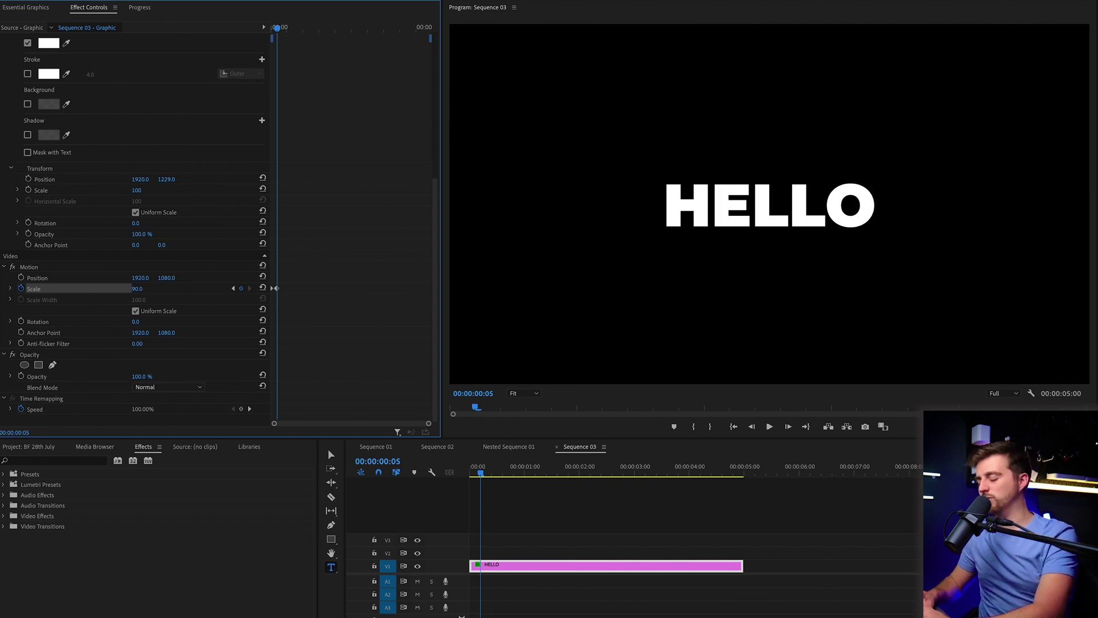
Step: Add a Motion Scale keyframe of 100 at 00:00:00:09
key(Right)
key(Right)
key(Right)
key(Right)
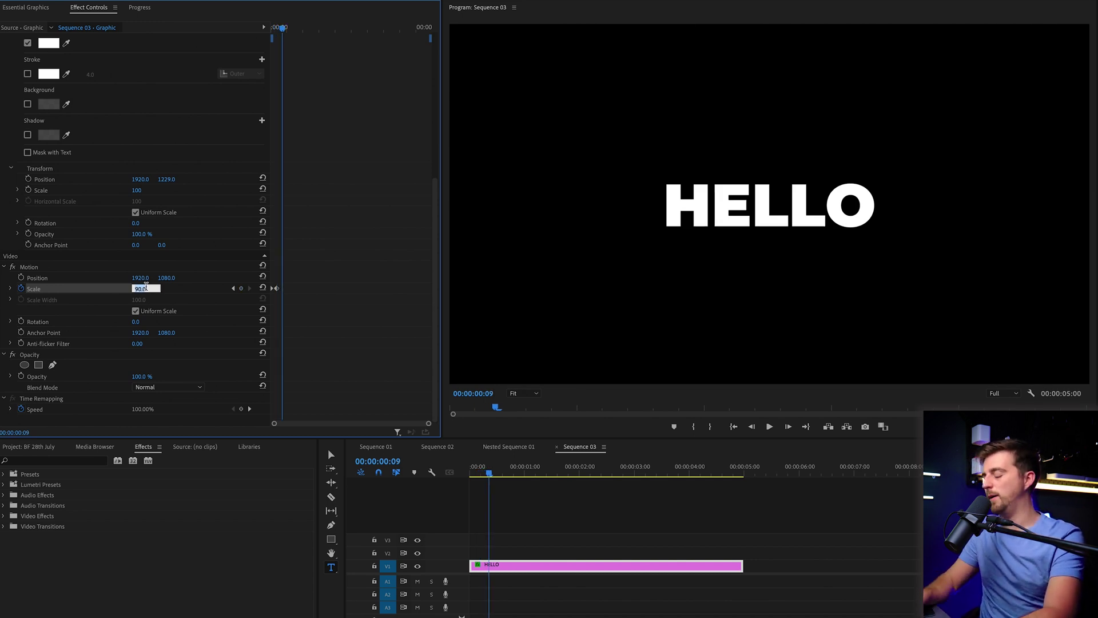
text(100)
key(Return)
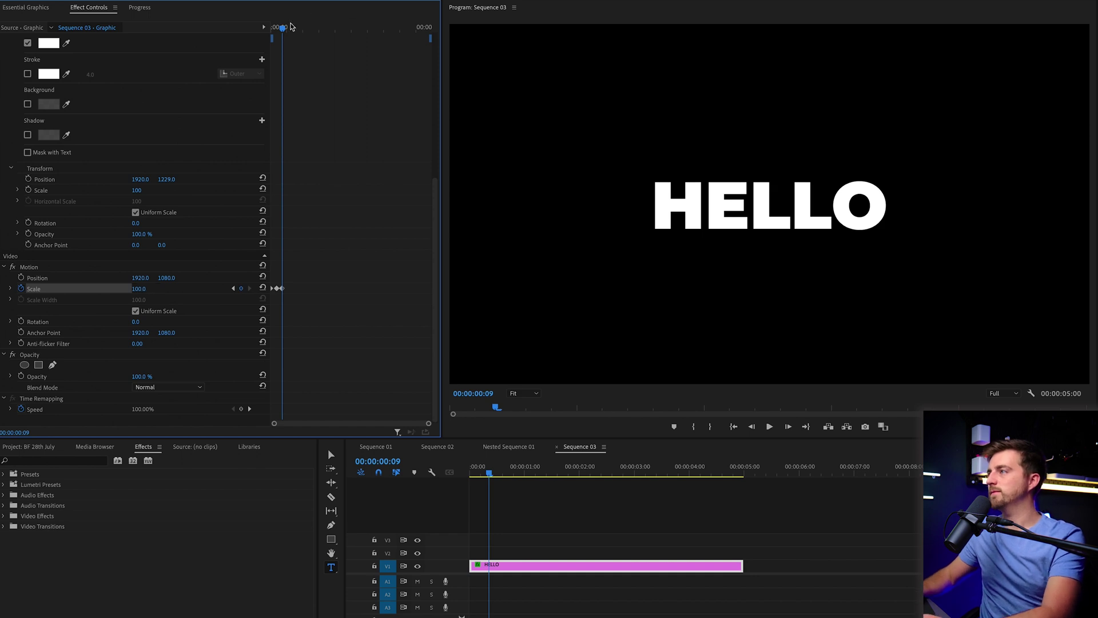
Step: Play back the HELLO scale-in animation from the start of the sequence
drag(290, 27, 94, 32)
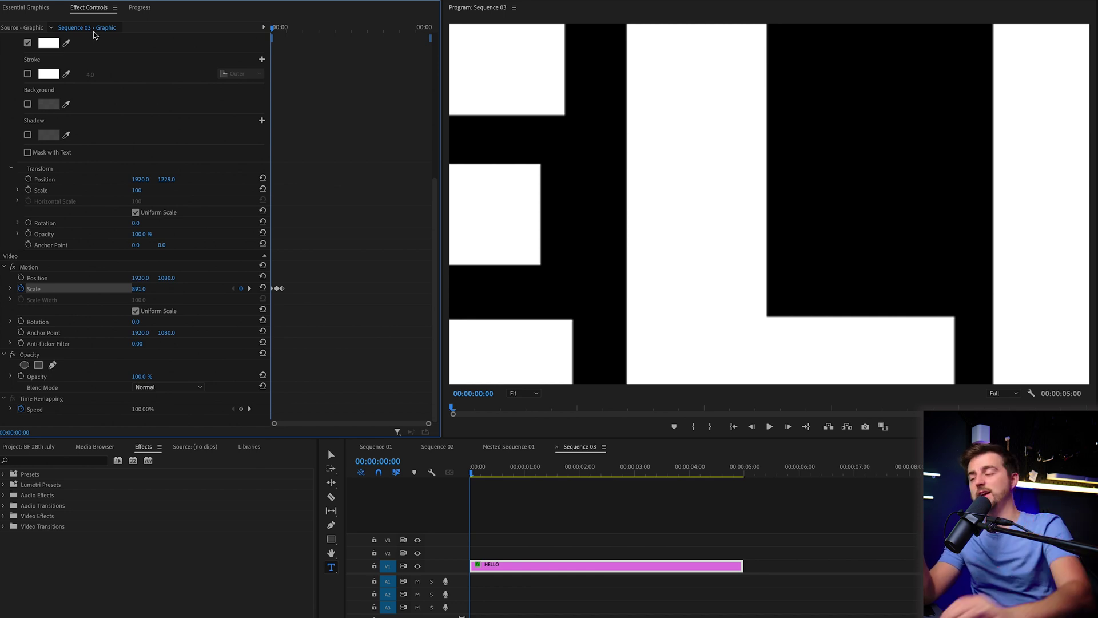
key(space)
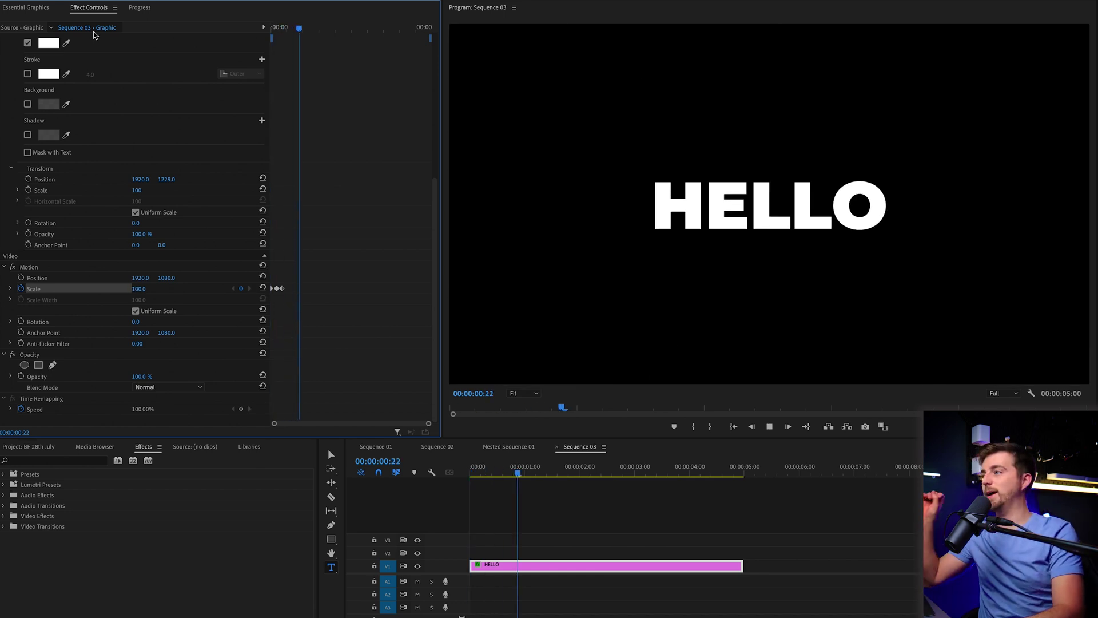
drag(293, 28, 182, 35)
key(space)
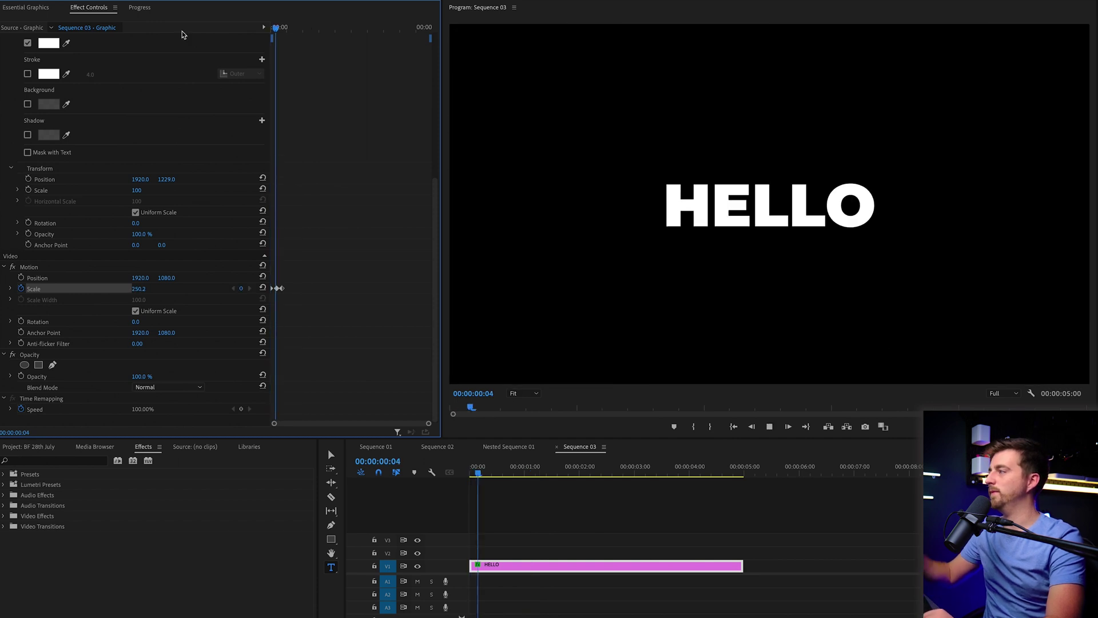
key(space)
drag(281, 26, 194, 24)
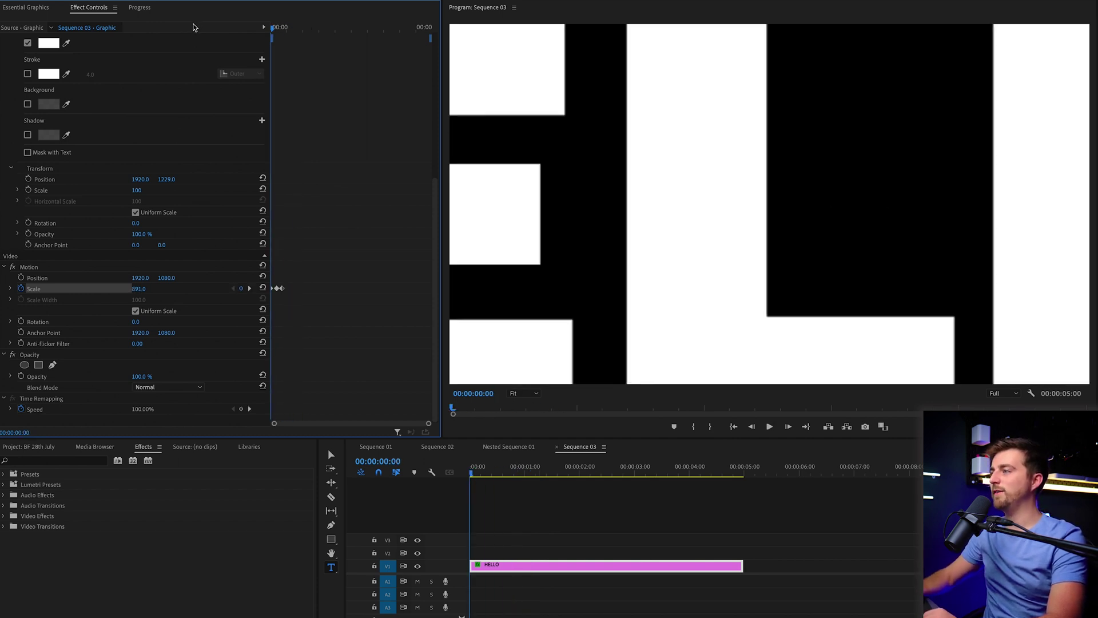
Step: Keyframe the Motion Scale at its current 100 at 00:00:01:01 and set it to 0 at 00:00:01:05
key(space)
key(space)
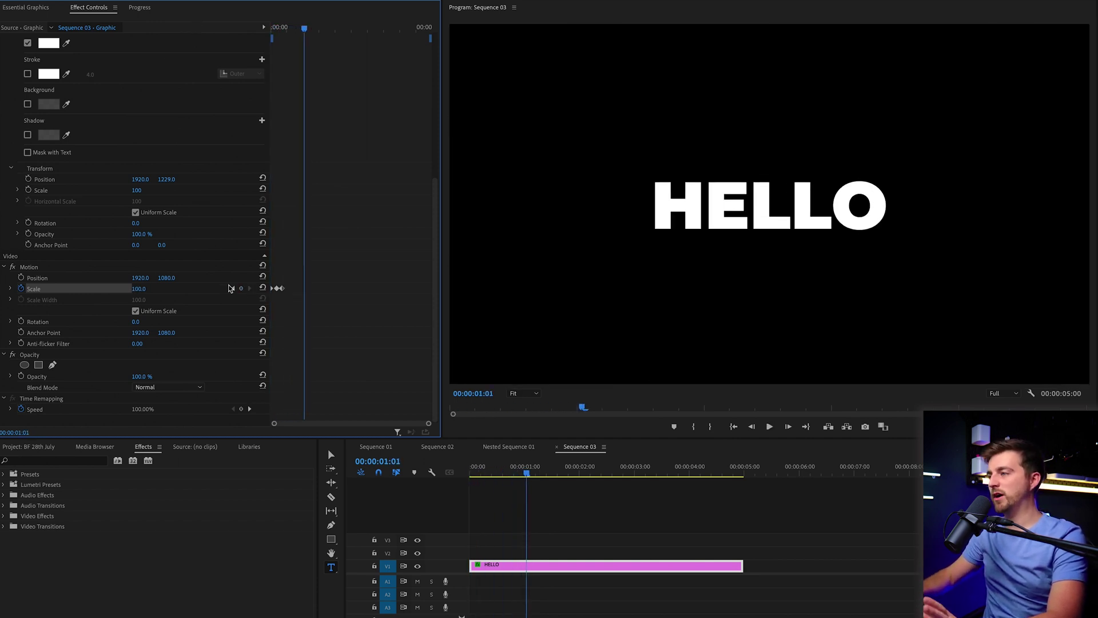
click(241, 288)
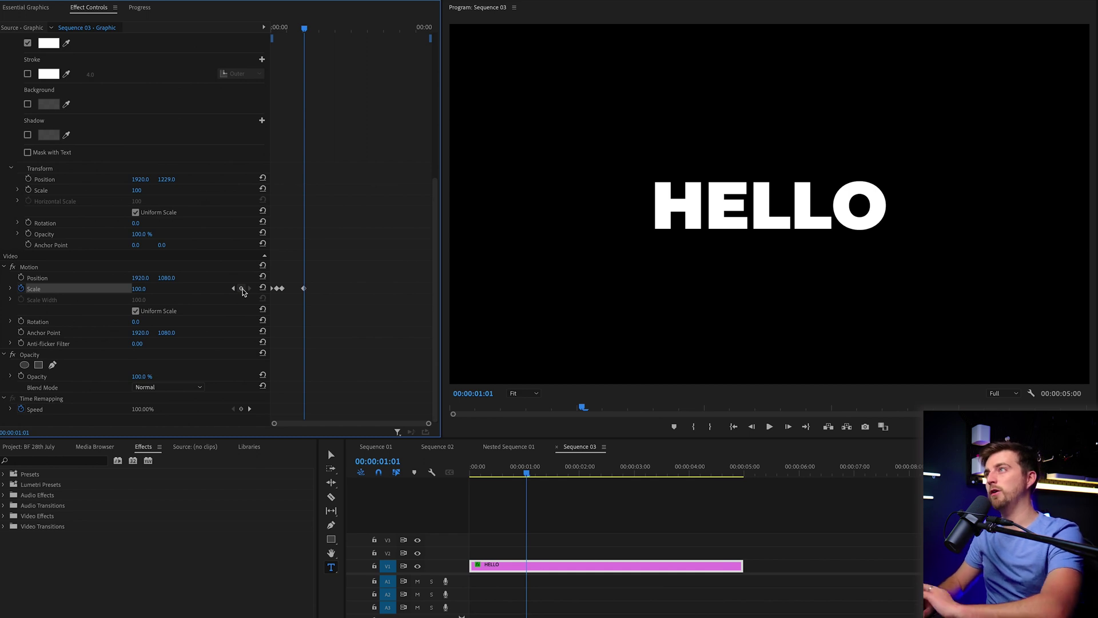
key(Right)
key(Right)
key(Right)
key(Right)
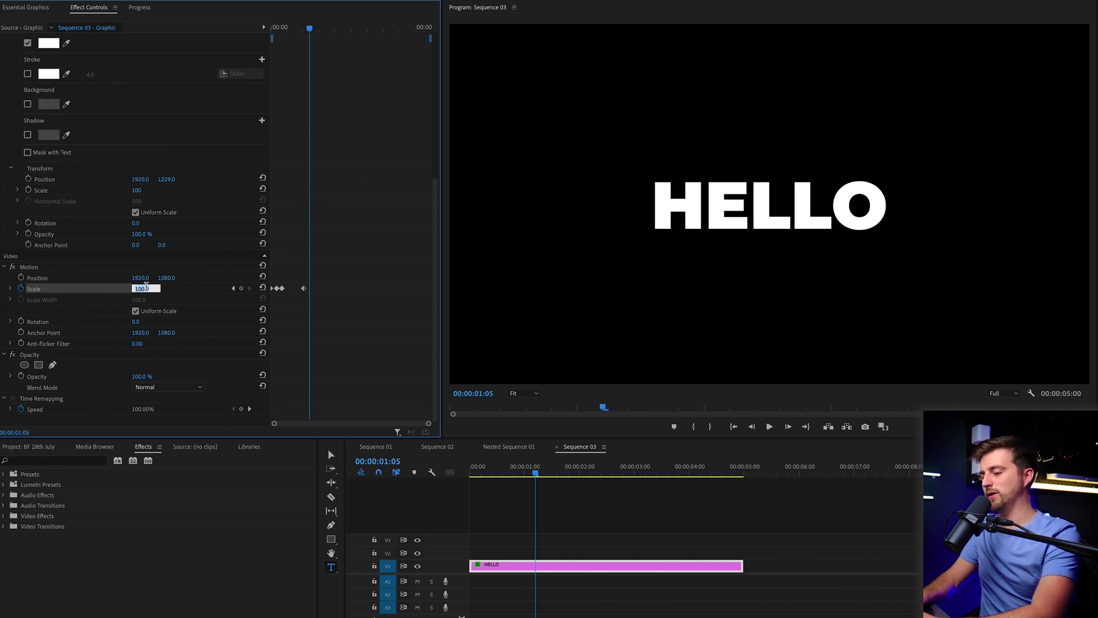
text(0)
key(Return)
Step: Play back the whole scale-in and scale-out animation from the first frame
drag(276, 27, 271, 27)
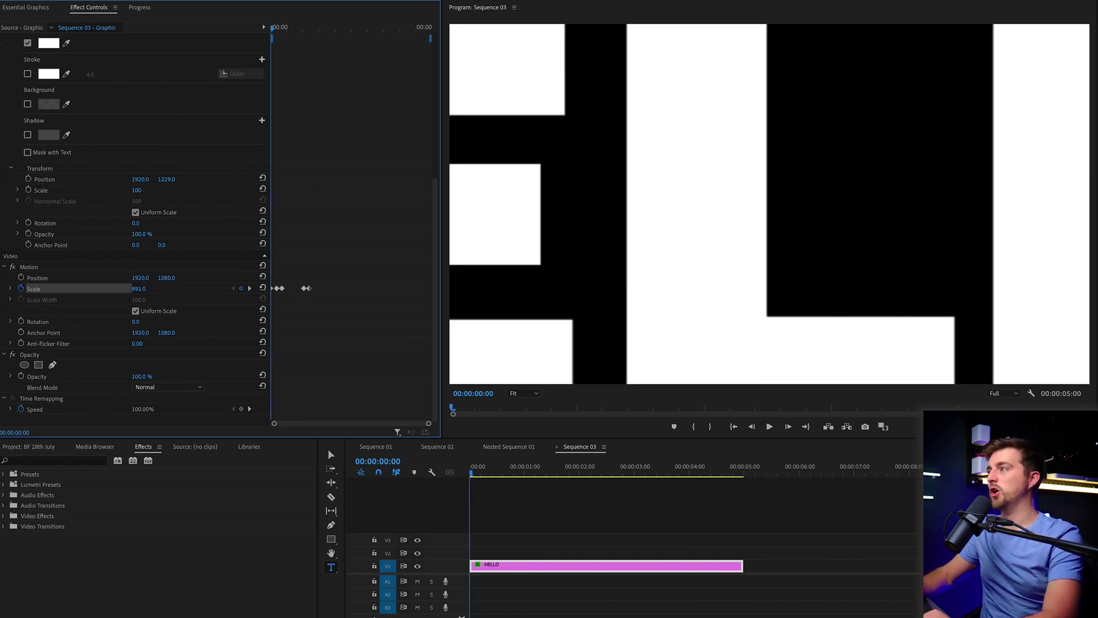
key(space)
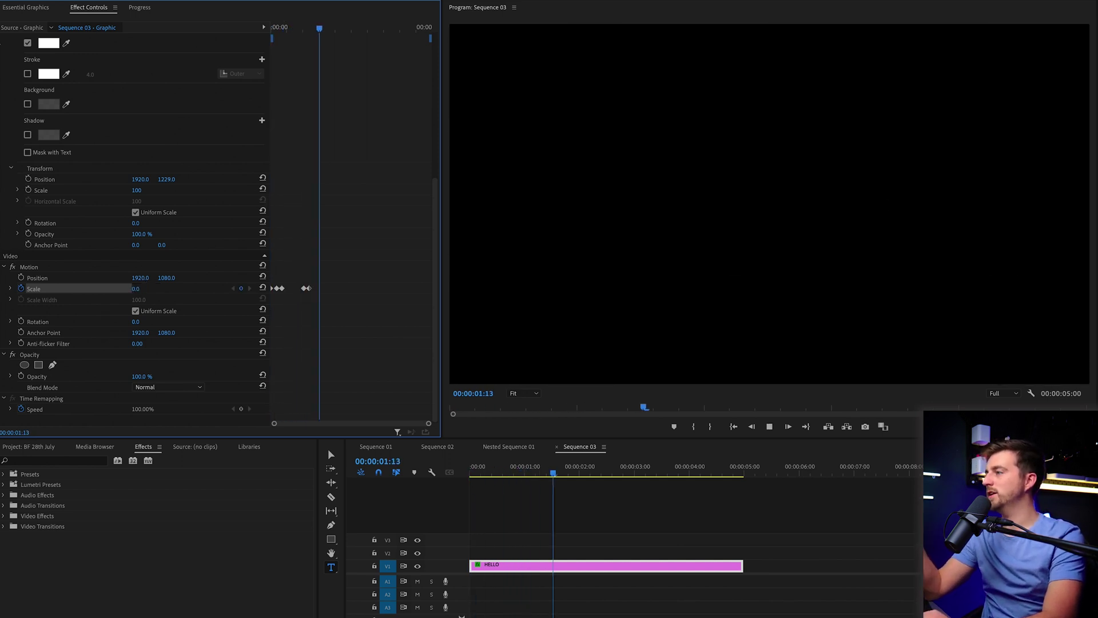
key(space)
key(Home)
key(space)
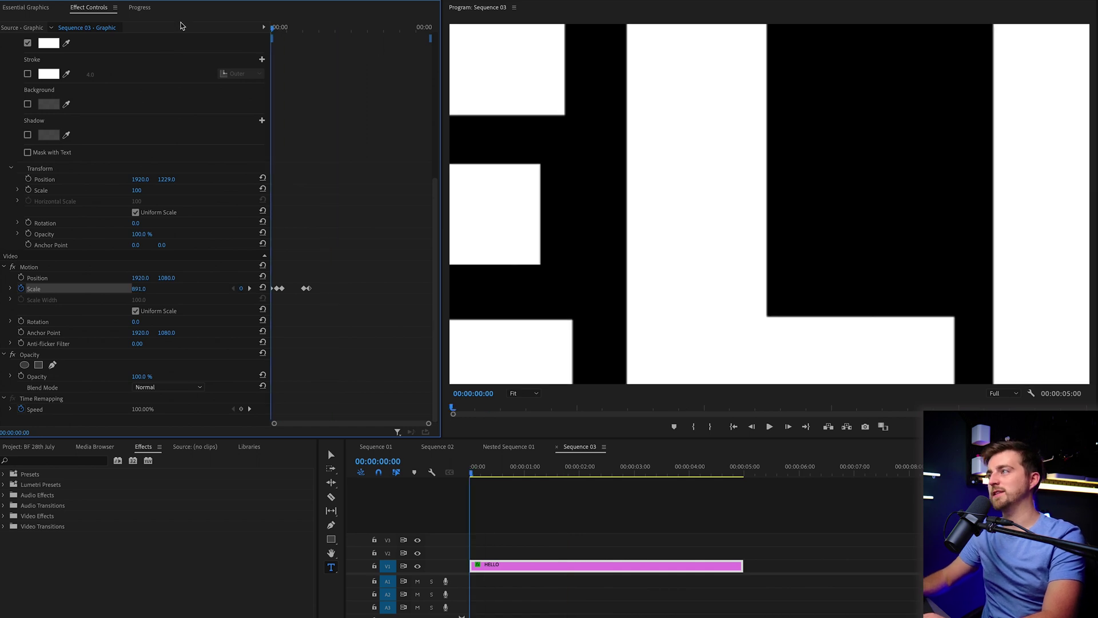
key(space)
Step: Move the last two Scale keyframes earlier so the scale-out begins at 00:00:00:20, and play back the animation
key(=)
key(=)
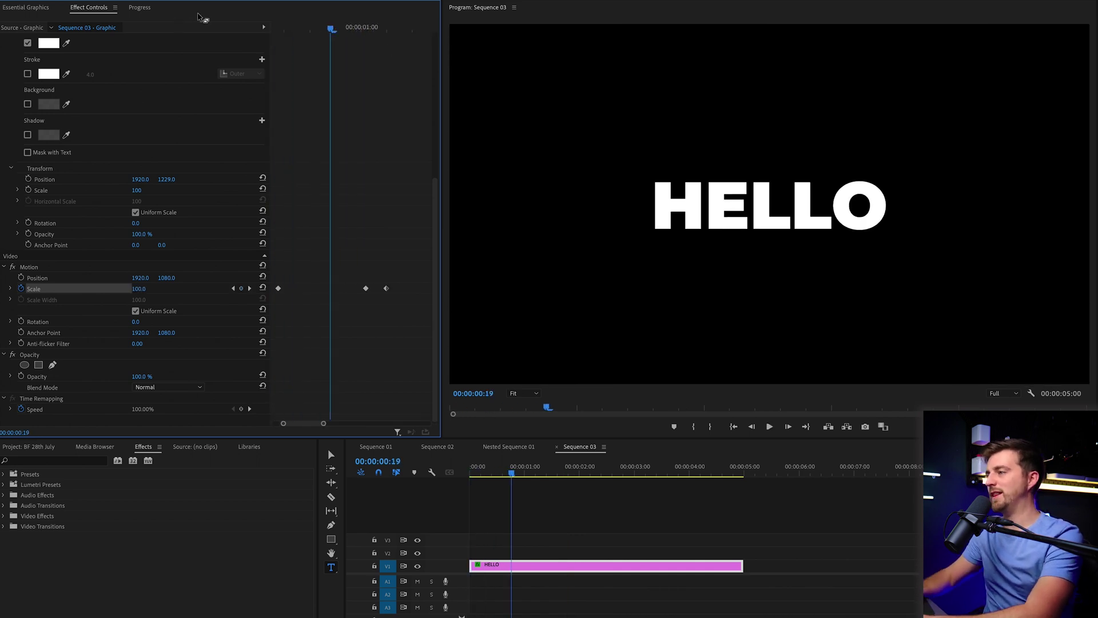
key(-)
drag(354, 276, 322, 289)
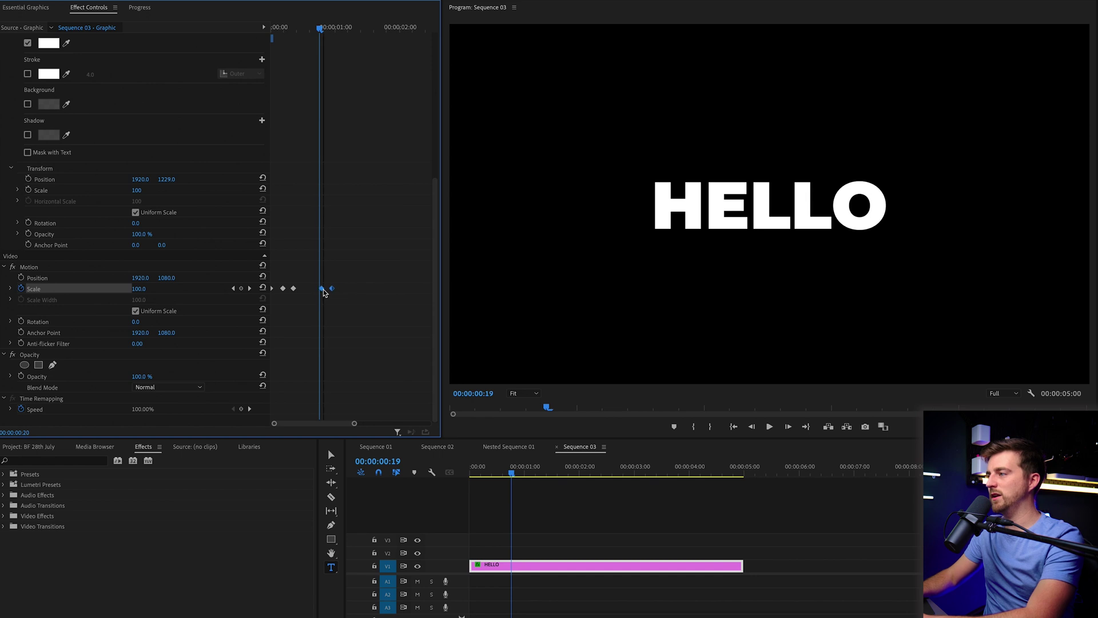
key(Home)
key(space)
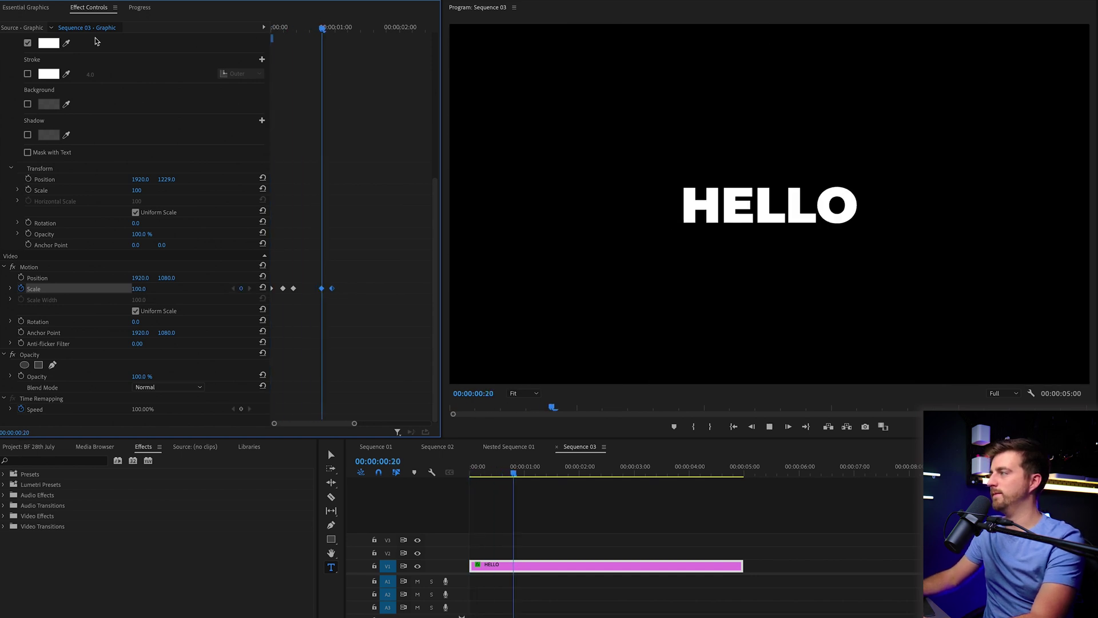
key(space)
key(Home)
key(space)
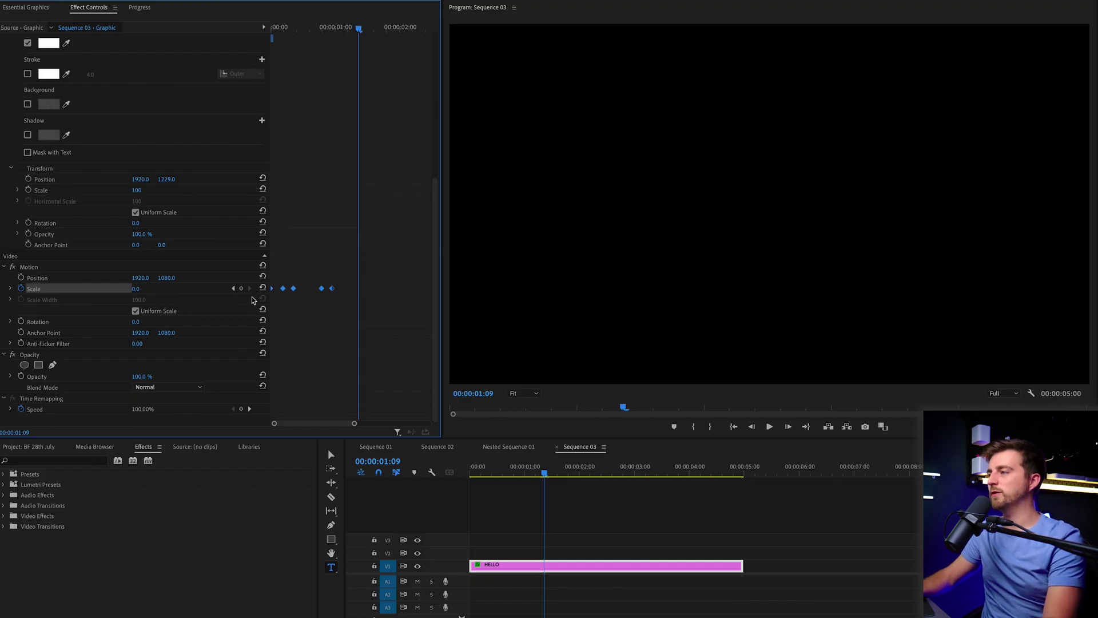
Step: Apply Ease In to all the Scale keyframes and play back the animation from the start
right_click(293, 289)
click(355, 448)
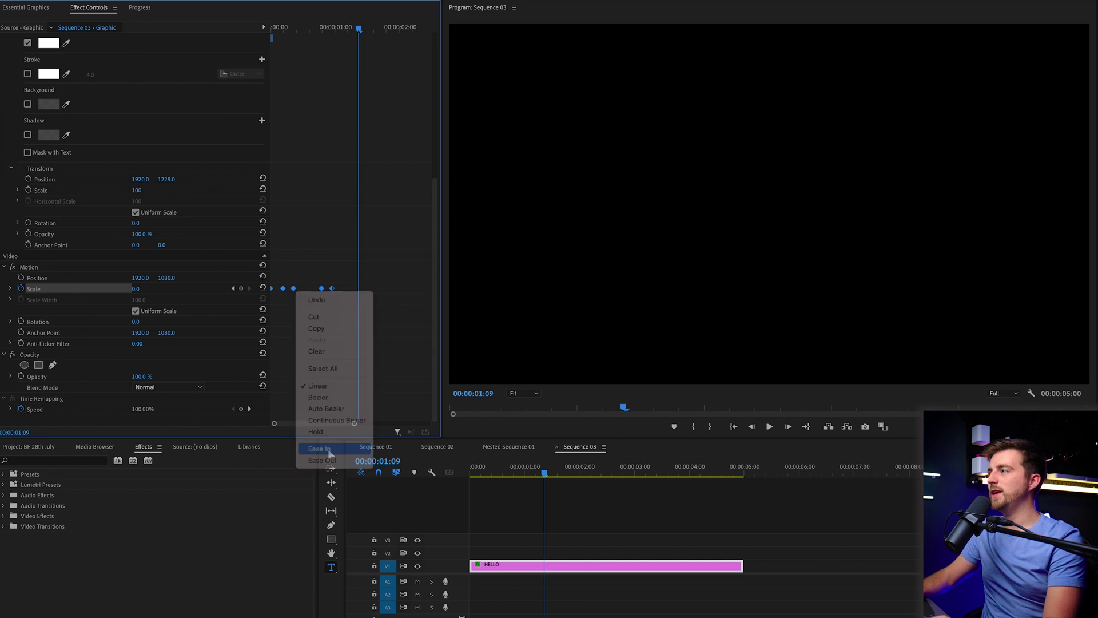
key(Home)
key(space)
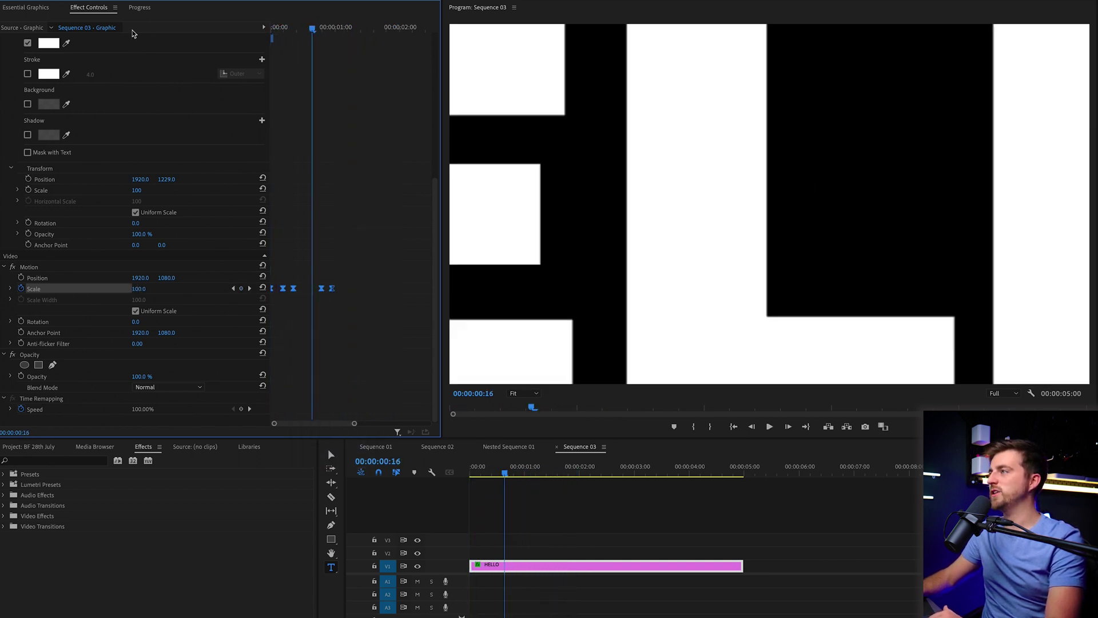
Step: Play back the eased scale animation and return to the first frame
key(space)
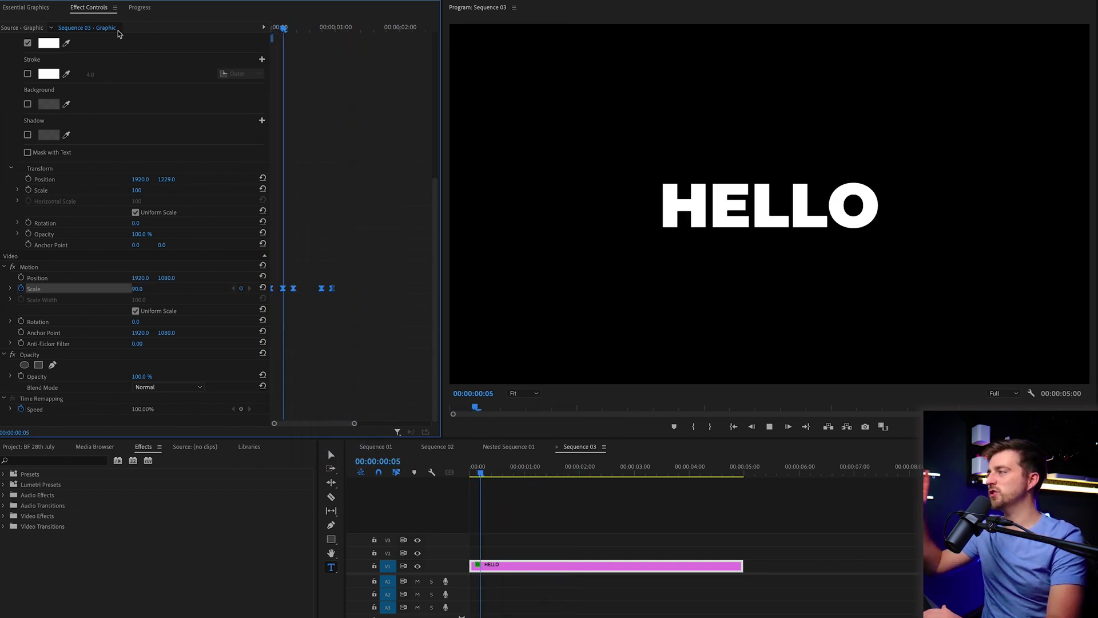
key(space)
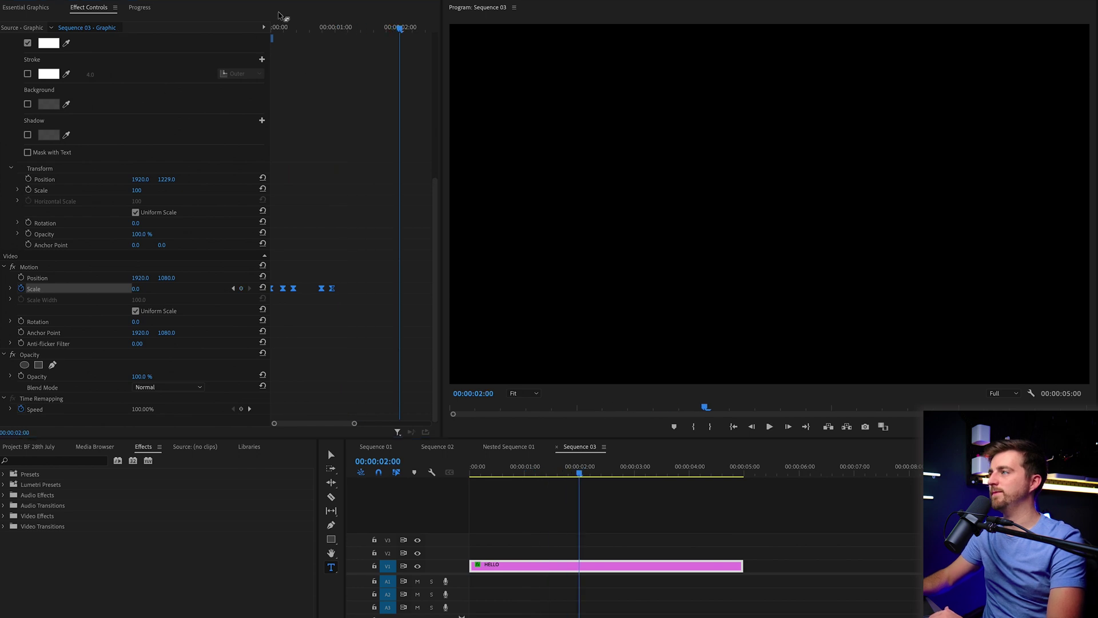
key(Home)
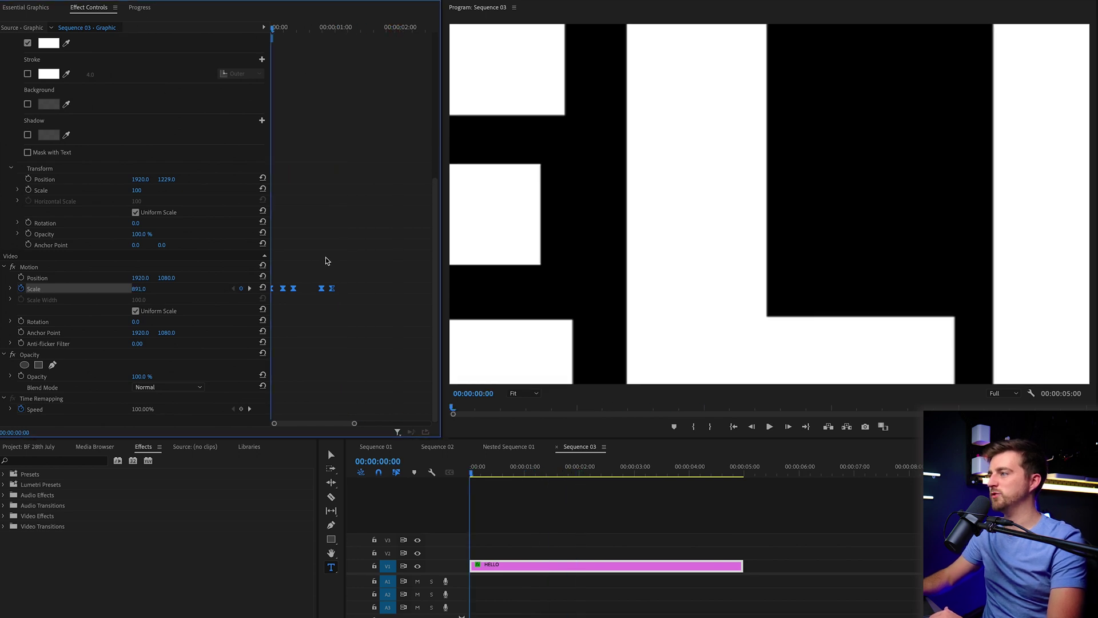
Step: Change the interpolation of the fourth Scale keyframe, where the scale-out begins, and play back the animation
right_click(322, 289)
click(361, 460)
key(space)
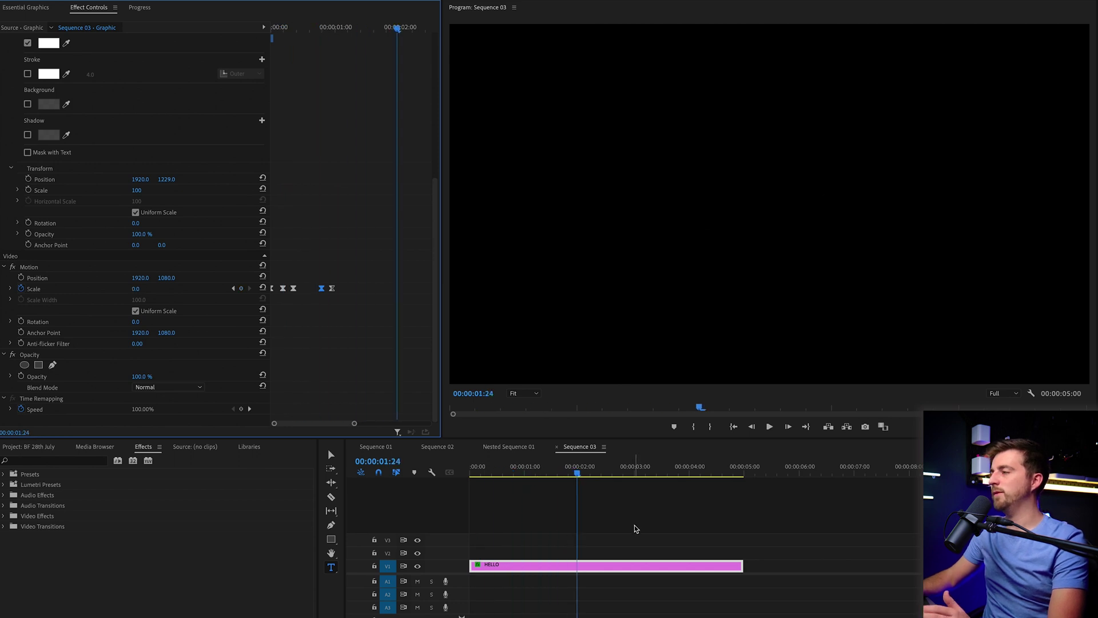
Step: Cut the HELLO clip just after its scale-out and delete the remainder, leaving a clip 00:00:01:03 long
drag(479, 473, 416, 474)
click(532, 566)
key(v)
click(554, 567)
key(Delete)
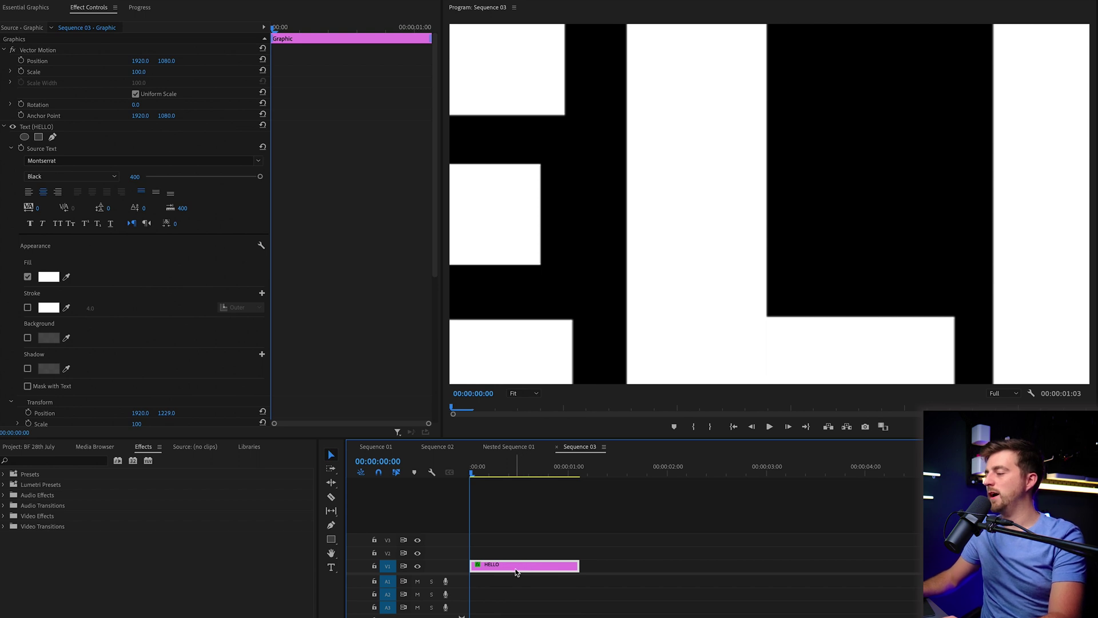
Step: Duplicate the HELLO clip onto V2, start the copy at 00:00:00:23 during the first clip's scale-out, and play back the overlap
drag(503, 564, 502, 551)
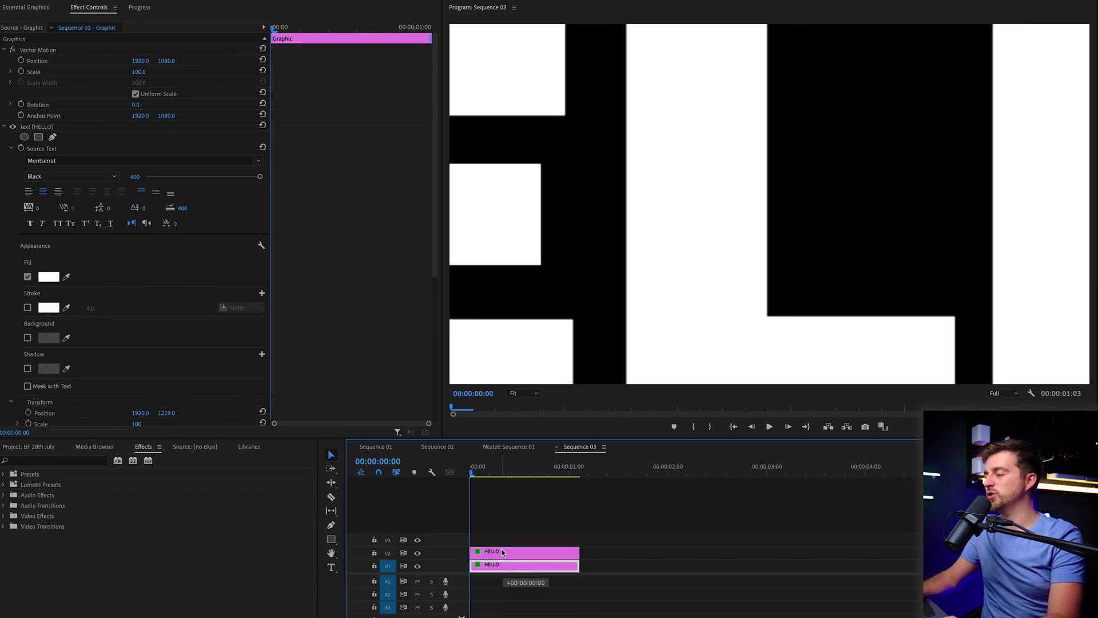
click(482, 470)
drag(496, 470, 562, 471)
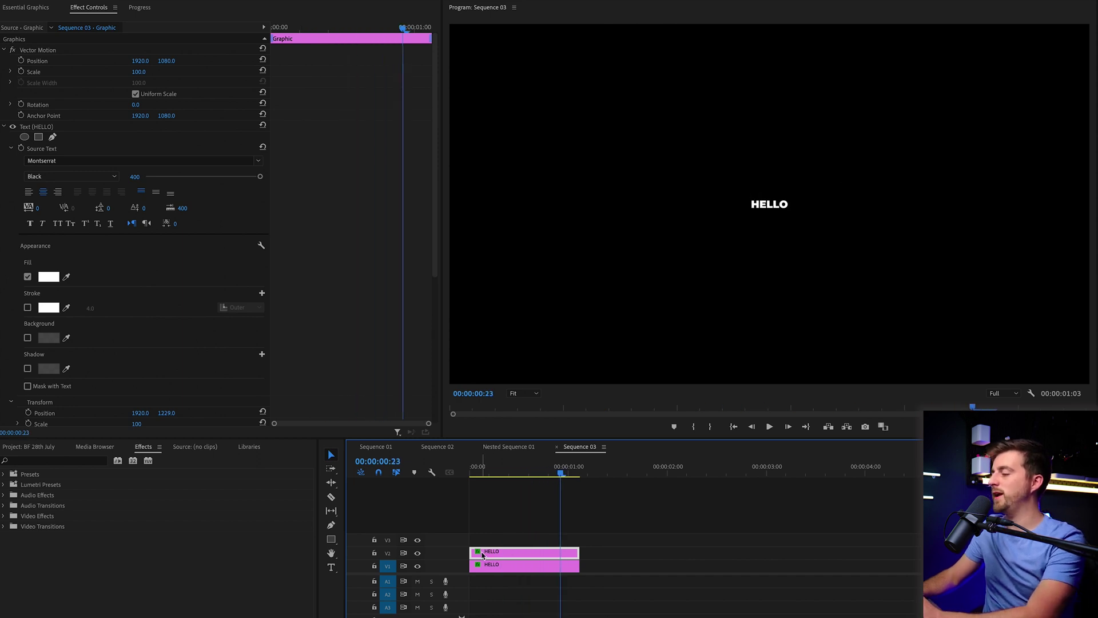
drag(483, 555, 505, 556)
drag(576, 553, 576, 553)
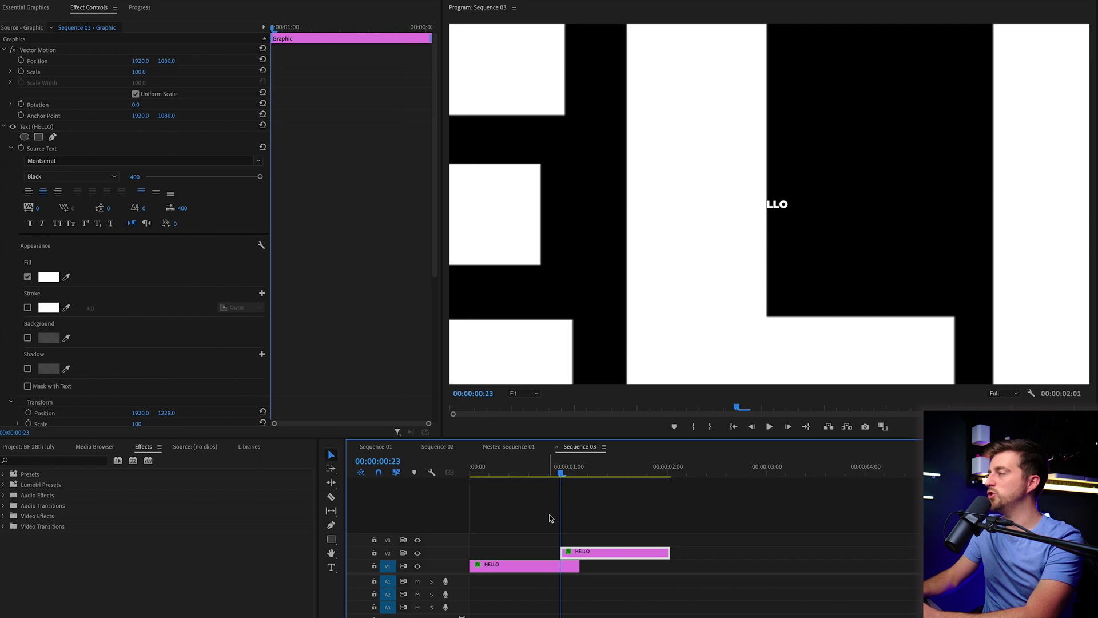
key(space)
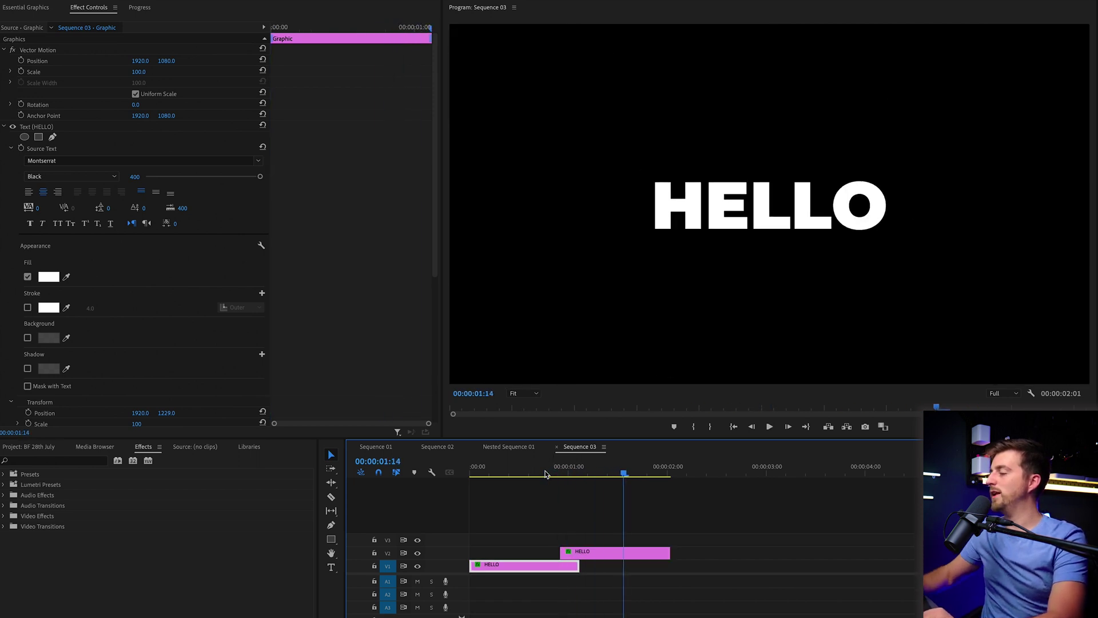
key(space)
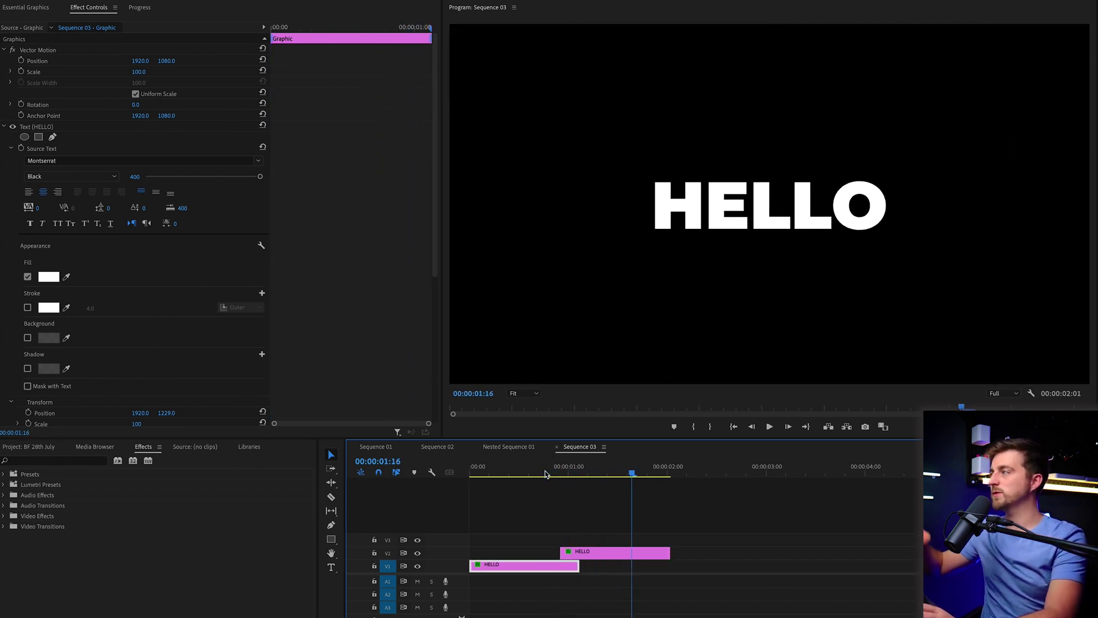
Step: Change the text of the duplicate title on V2 to HOW
click(640, 553)
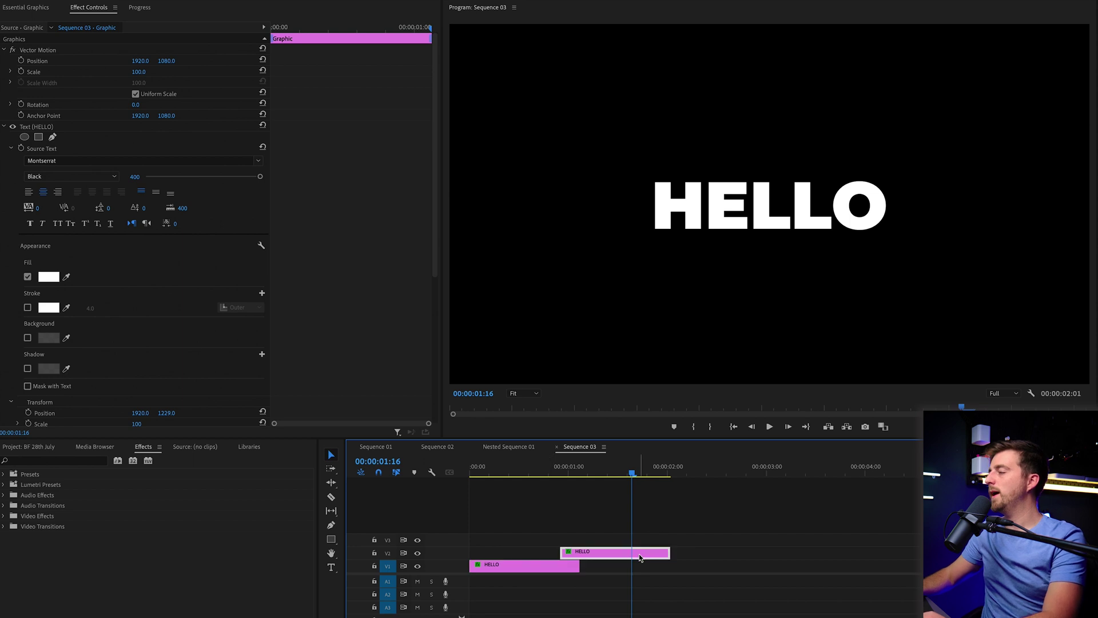
key(t)
click(764, 208)
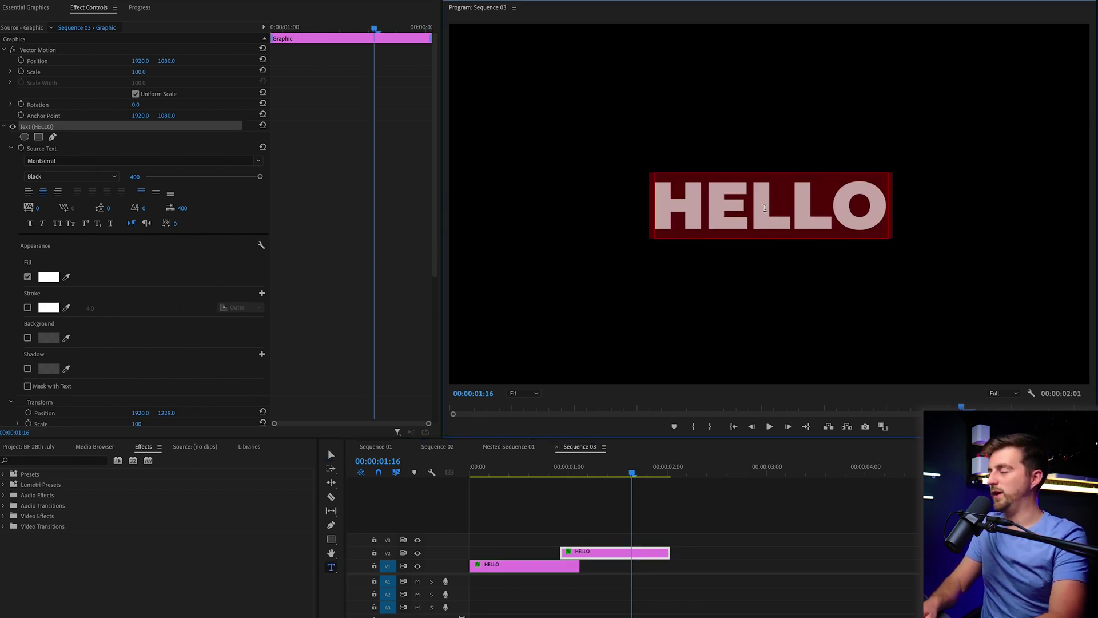
text(HOW)
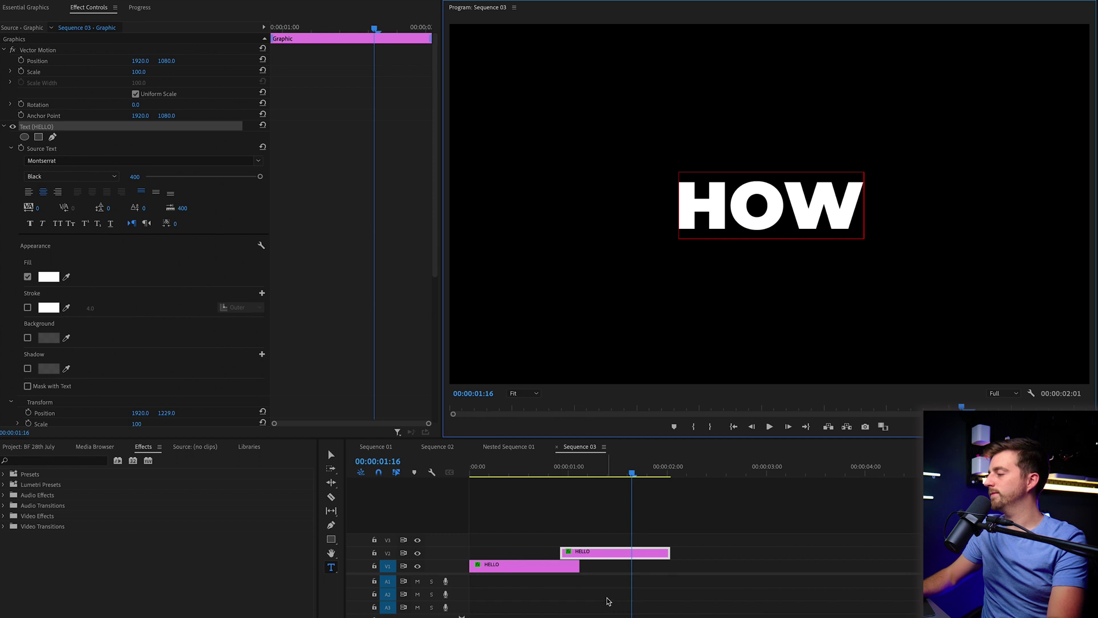
Step: Duplicate the HOW clip onto V3 and start the copy at 00:00:01:20, during HOW's scale-out
drag(584, 553, 585, 540)
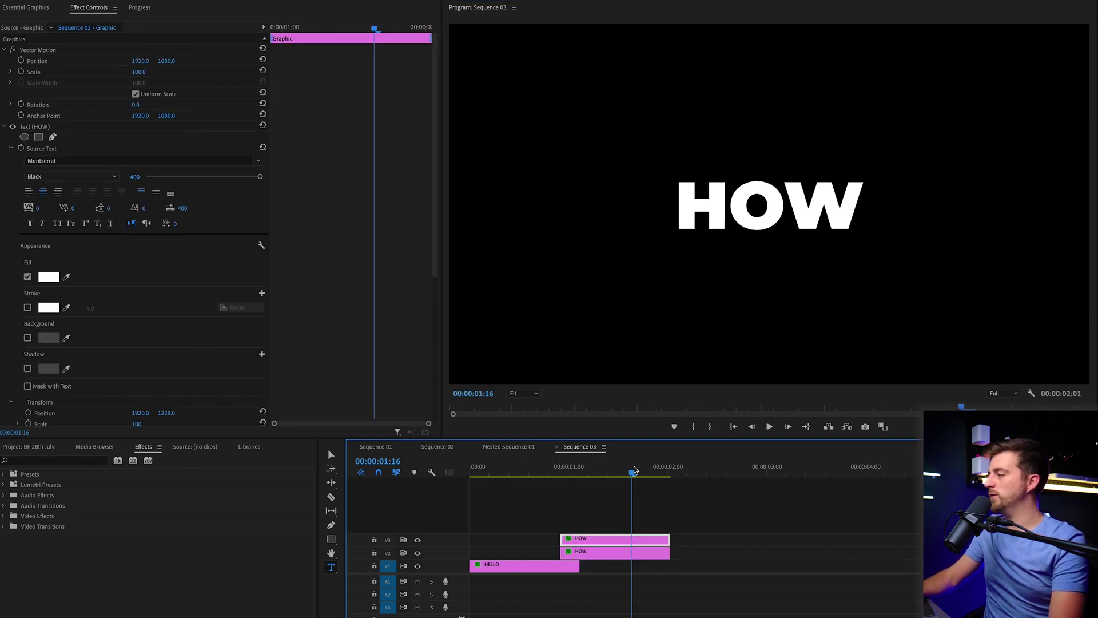
drag(633, 477, 648, 477)
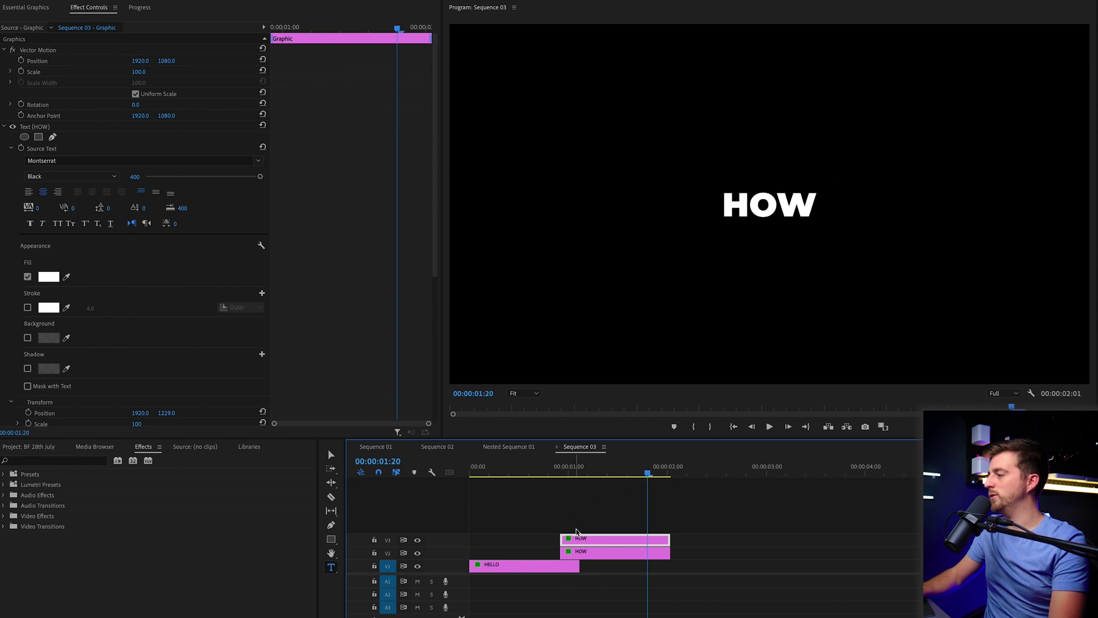
drag(578, 539, 679, 540)
Step: Play past the scale-in of the title on V3 and change its text to ARE
key(space)
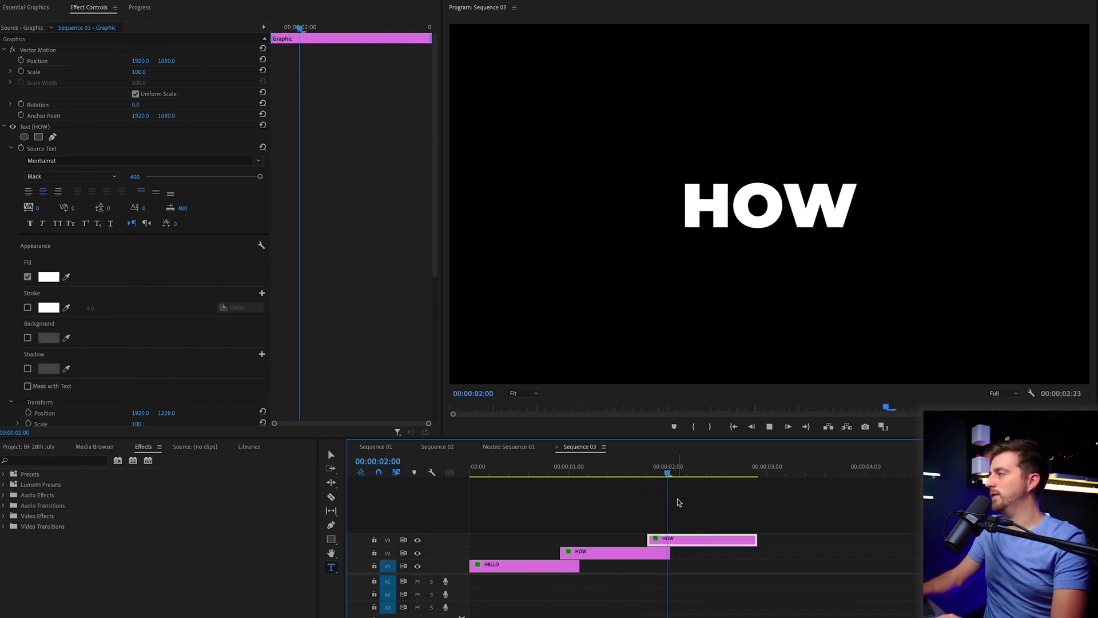
key(space)
double_click(764, 205)
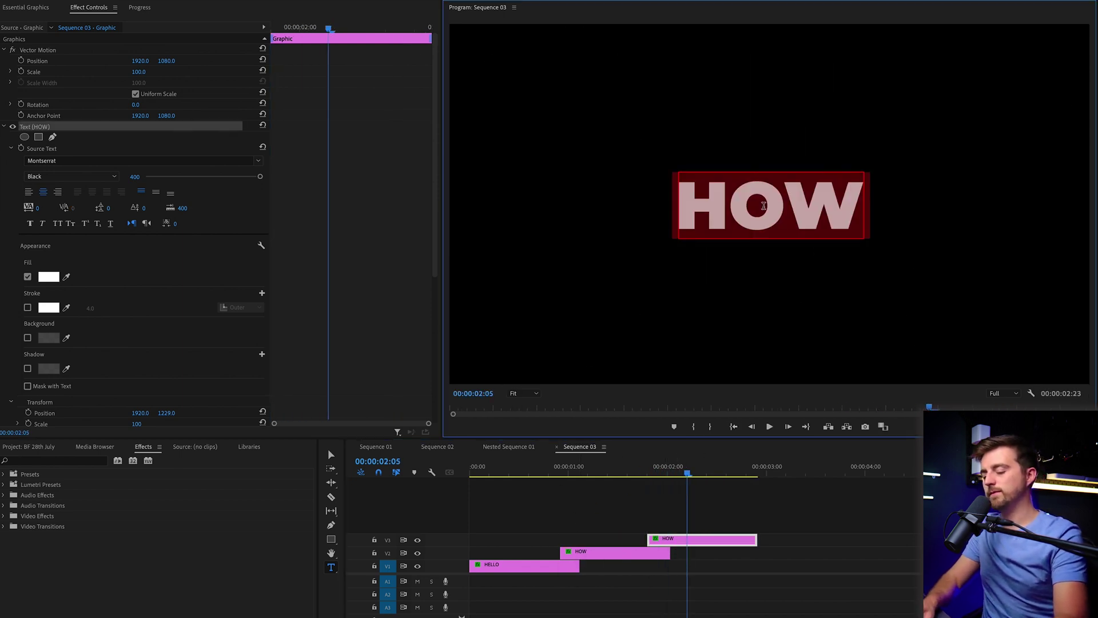
text(ARE)
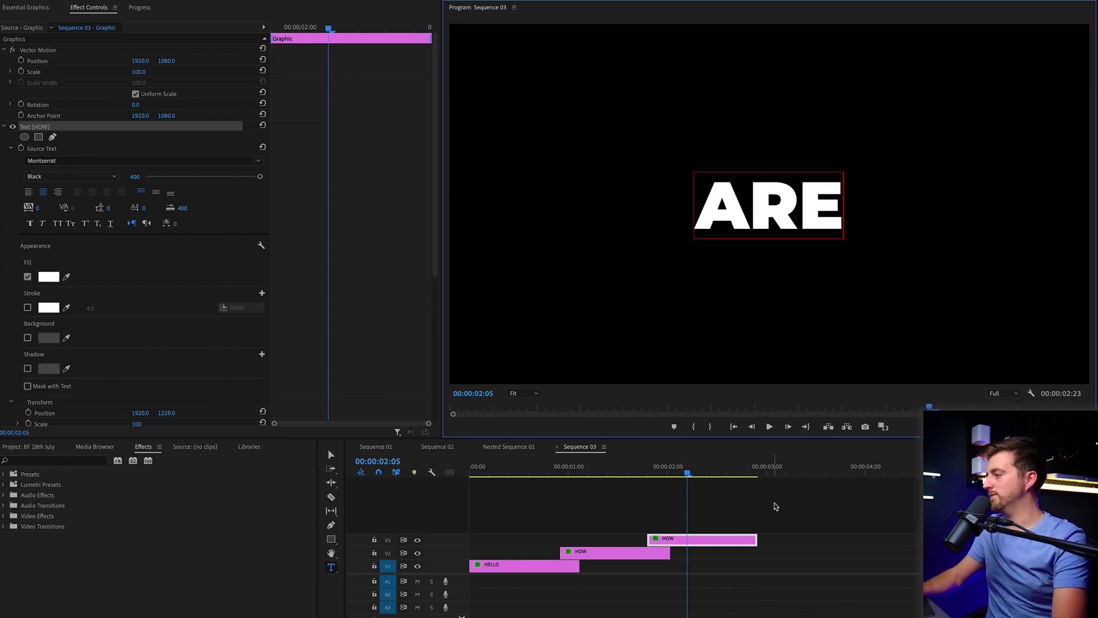
Step: Duplicate the ARE clip onto V4, offset it to start during ARE's scale-out, and change its text to YOU?
click(775, 503)
click(695, 540)
alt+drag(684, 540, 688, 524)
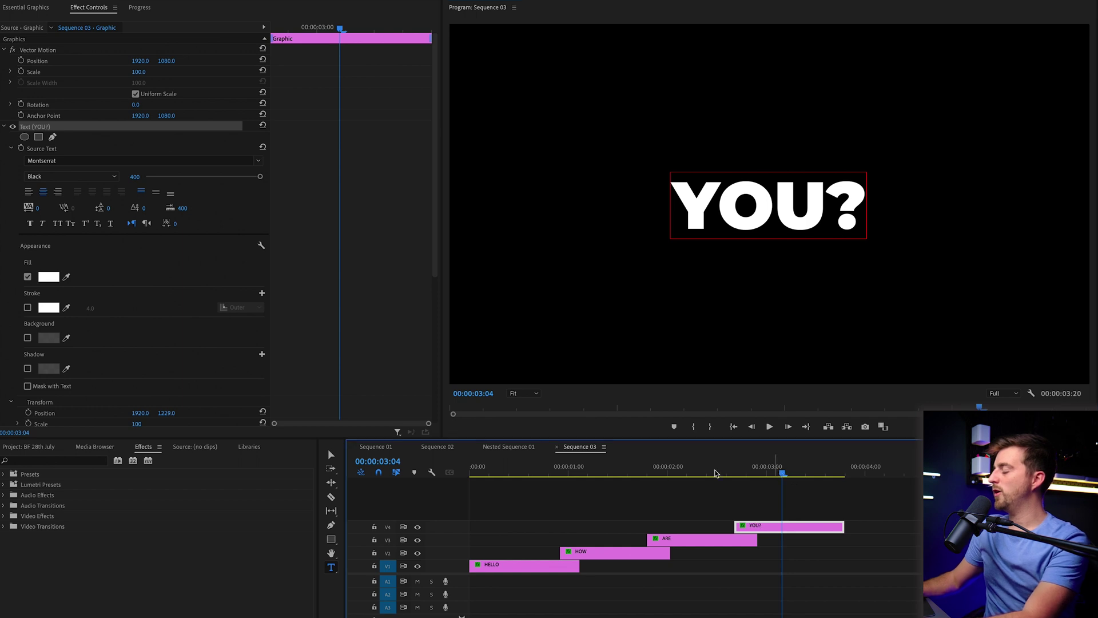
Step: Play back the full sequence of four staggered titles from the start
drag(715, 473, 370, 458)
click(559, 504)
key(space)
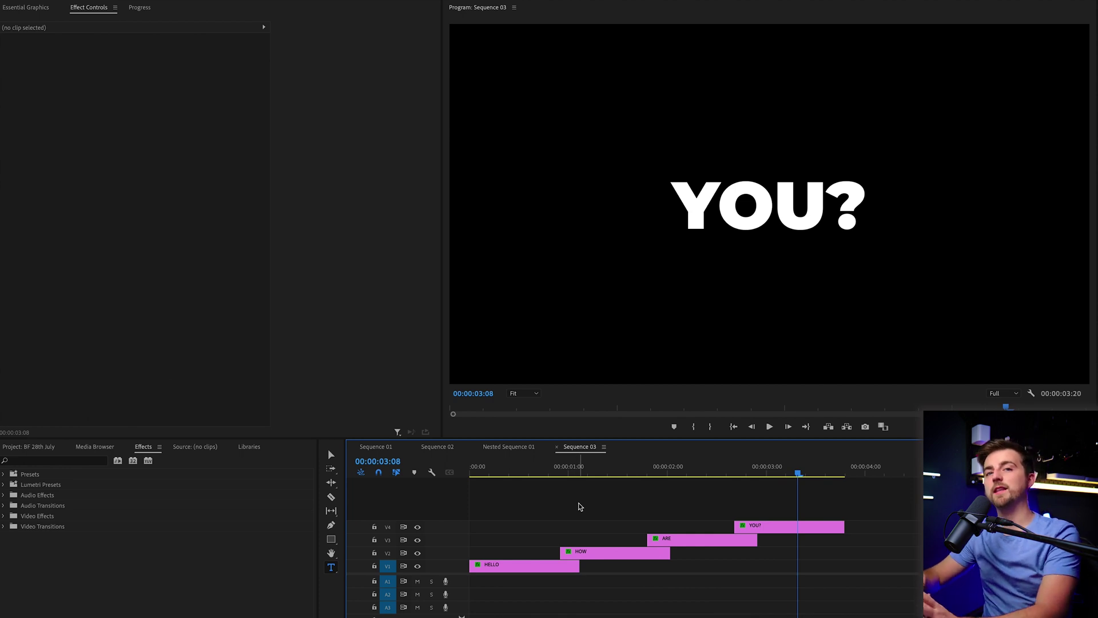
Step: Move the last two Scale keyframes of the HOW clip earlier so its scale-out begins soon after the third keyframe
click(606, 552)
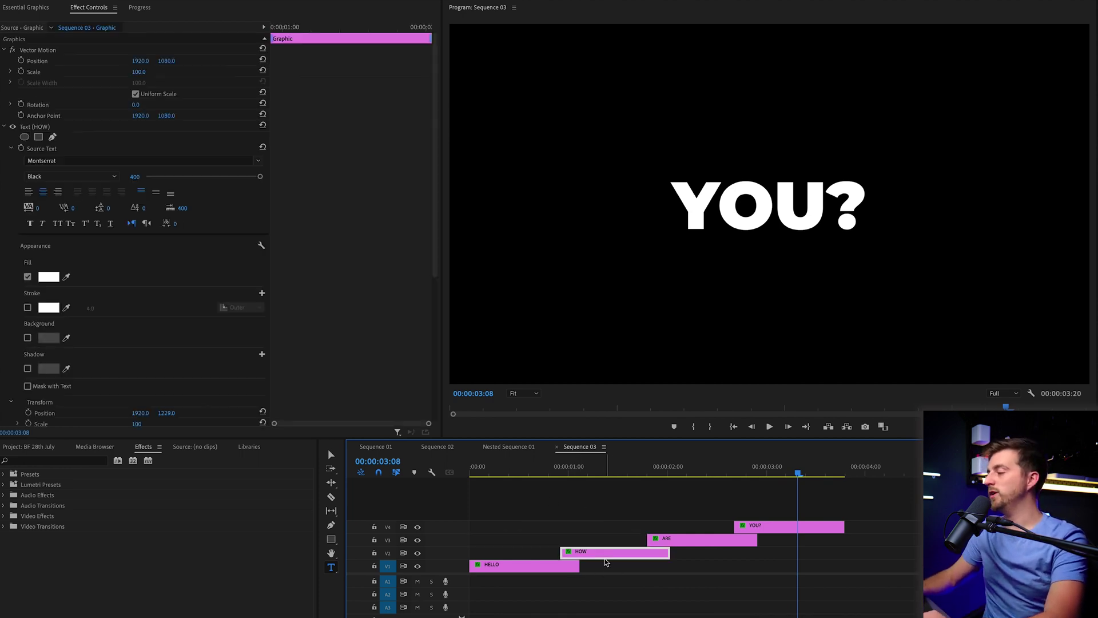
scroll(354, 245, down, 5)
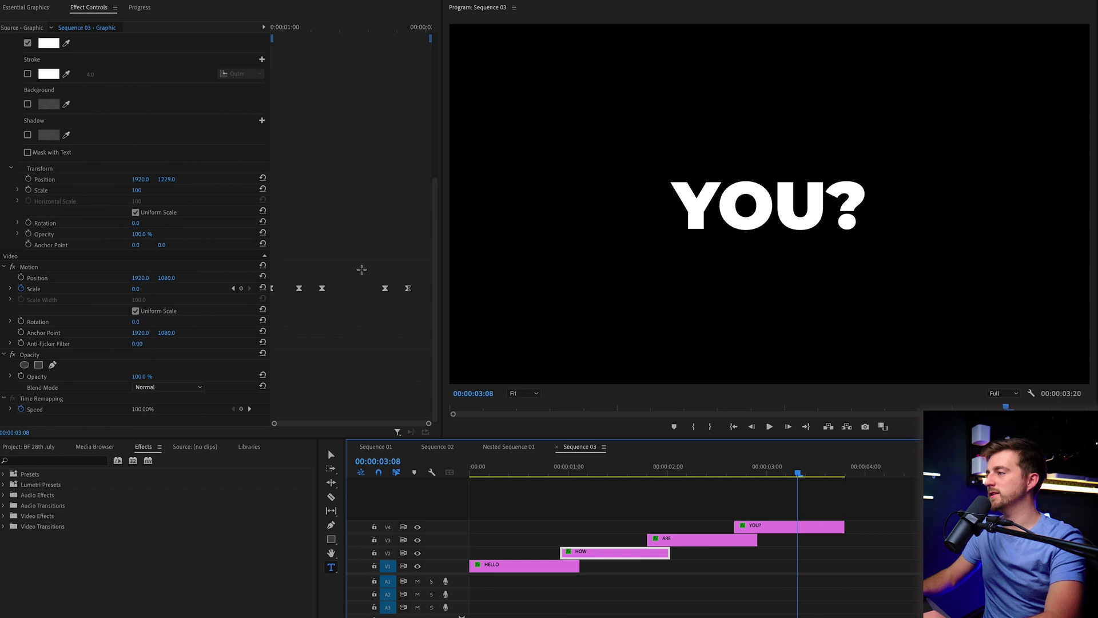
drag(361, 269, 421, 292)
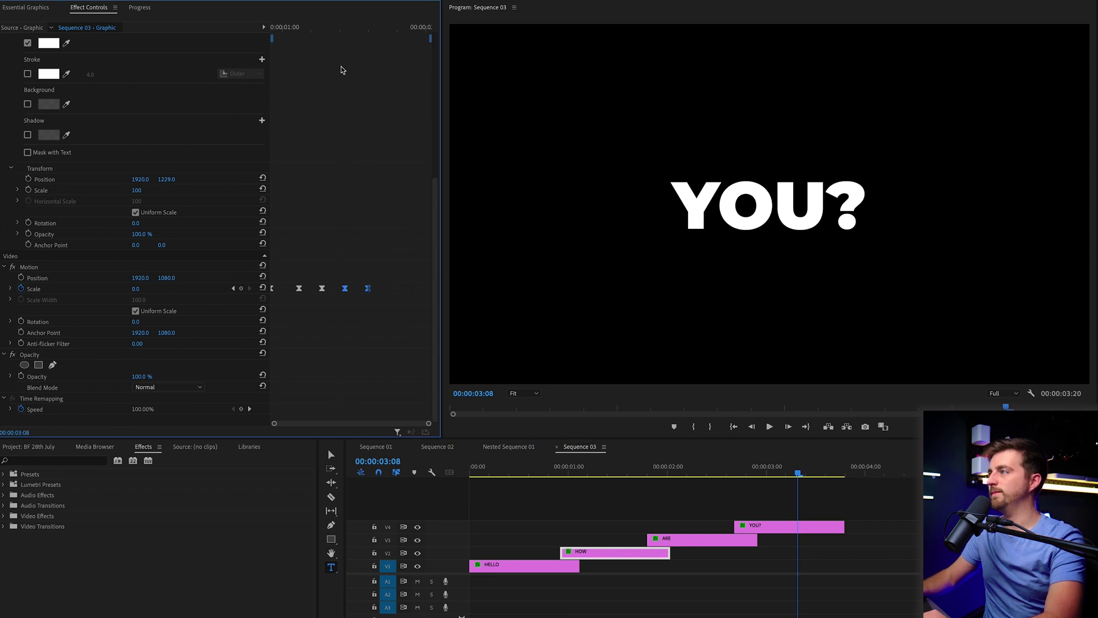
Step: Shift the ARE and YOU? clips earlier so ARE starts during HOW's scale-out, and play back the sequence from the start
drag(336, 26, 351, 27)
drag(849, 521, 669, 540)
drag(672, 540, 640, 540)
drag(610, 472, 302, 475)
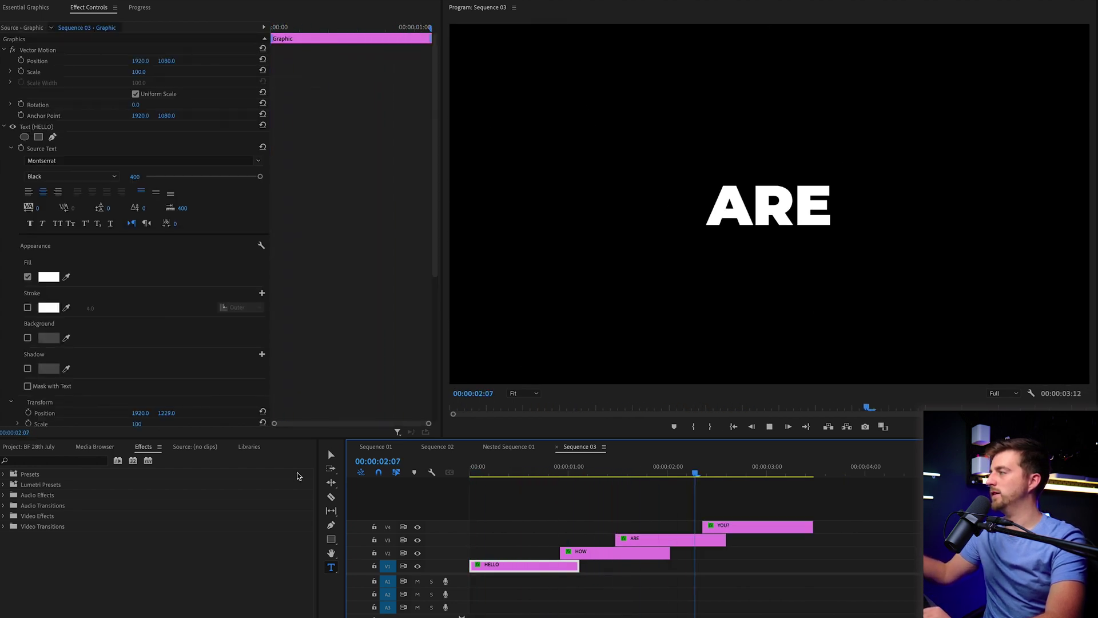
Step: Move the last two Scale keyframes of the ARE clip earlier so its scale-out begins soon after the third keyframe
click(696, 543)
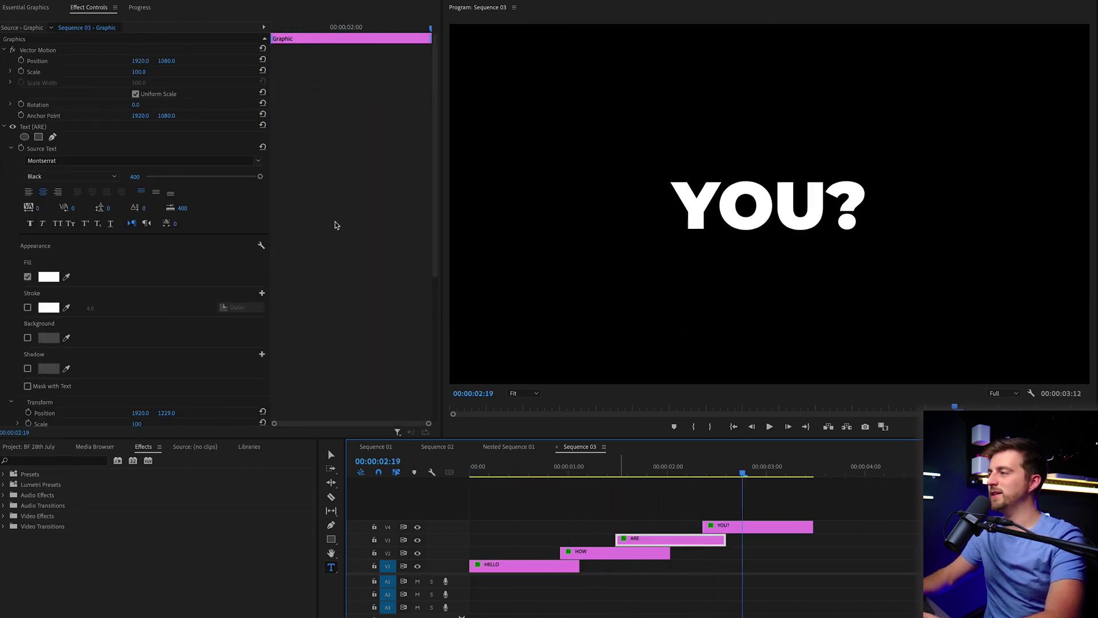
scroll(343, 258, down, 5)
click(399, 293)
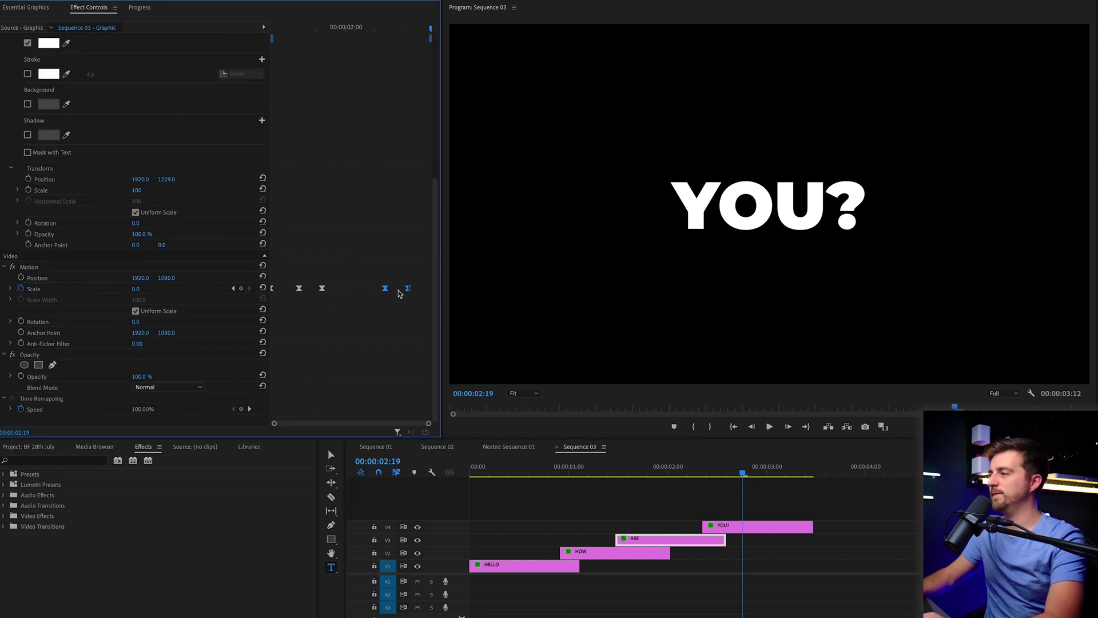
drag(399, 293, 359, 293)
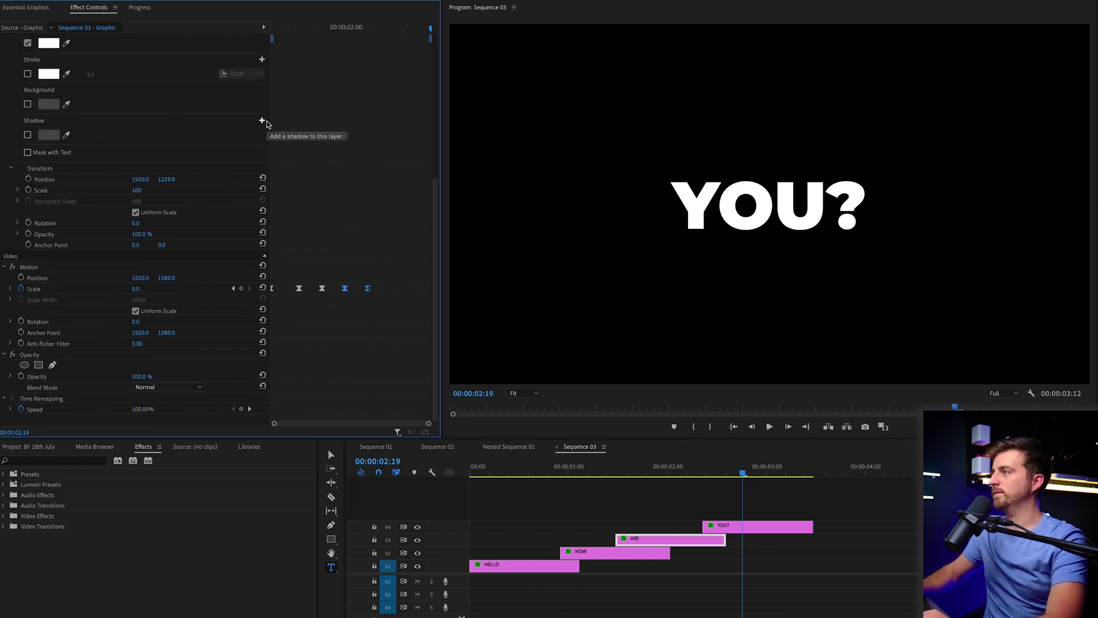
Step: Move the YOU? clip to start at 00:00:02:02, midway through ARE's scale-out, and play back the sequence from the start
click(359, 27)
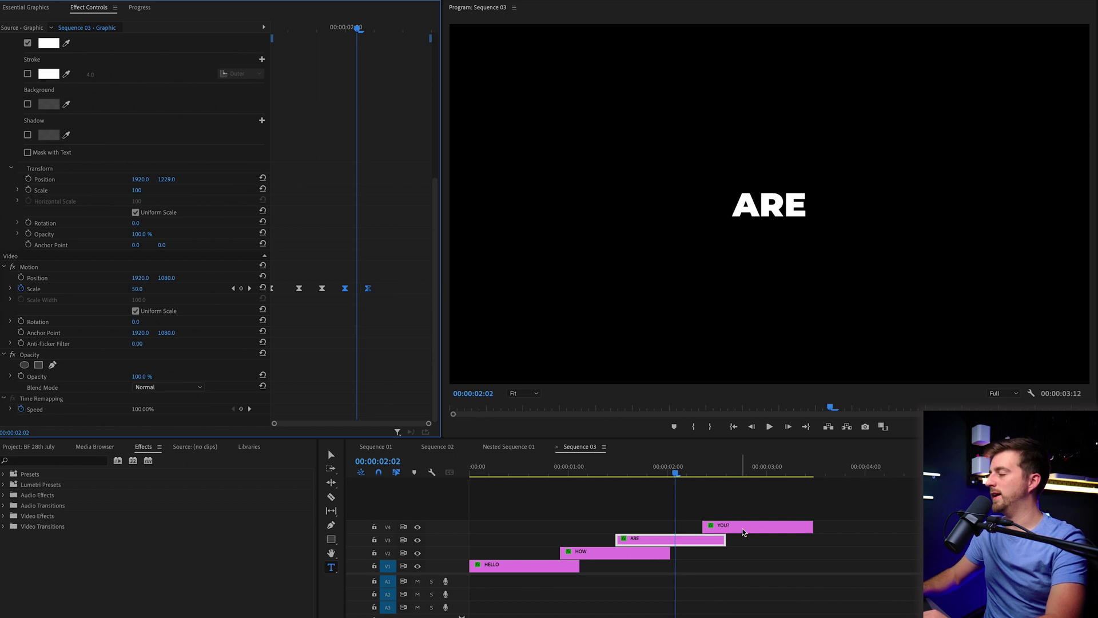
drag(743, 532, 708, 519)
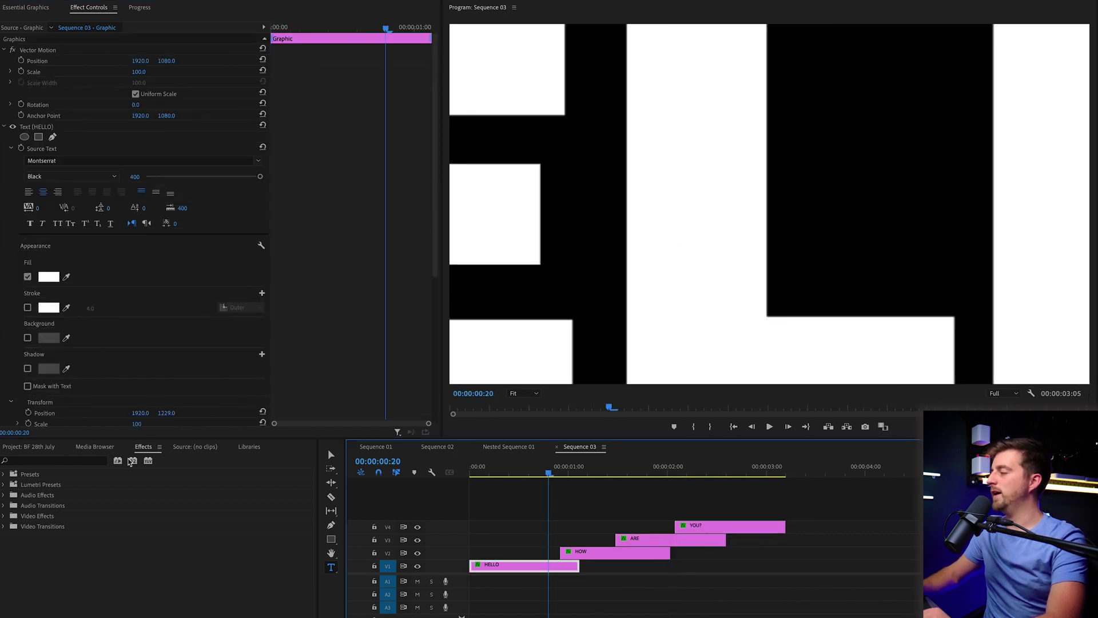
key(space)
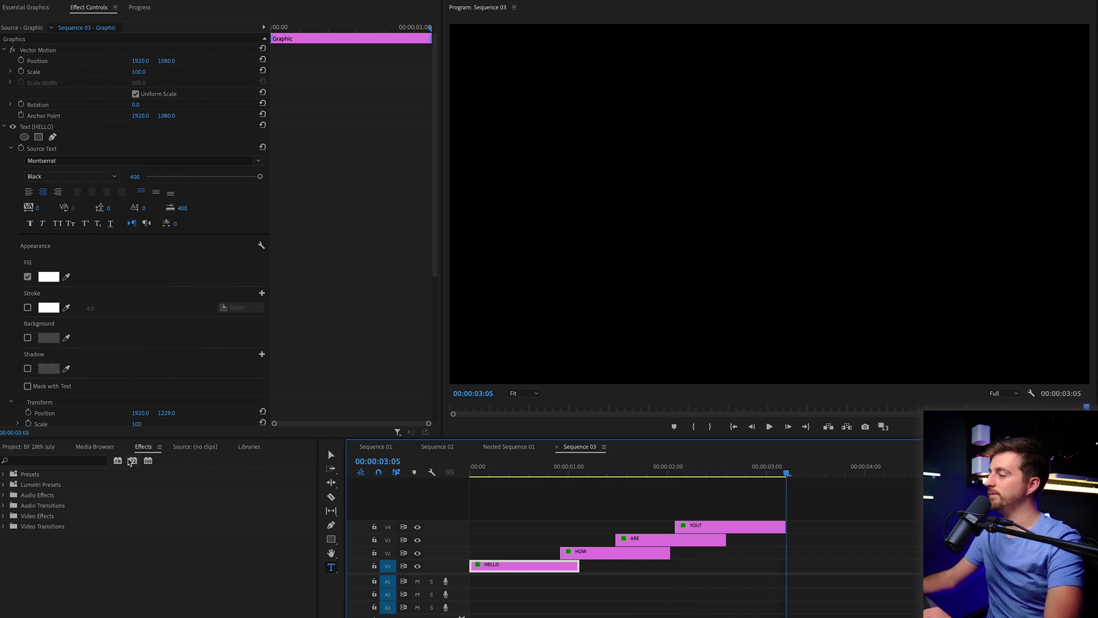
key(space)
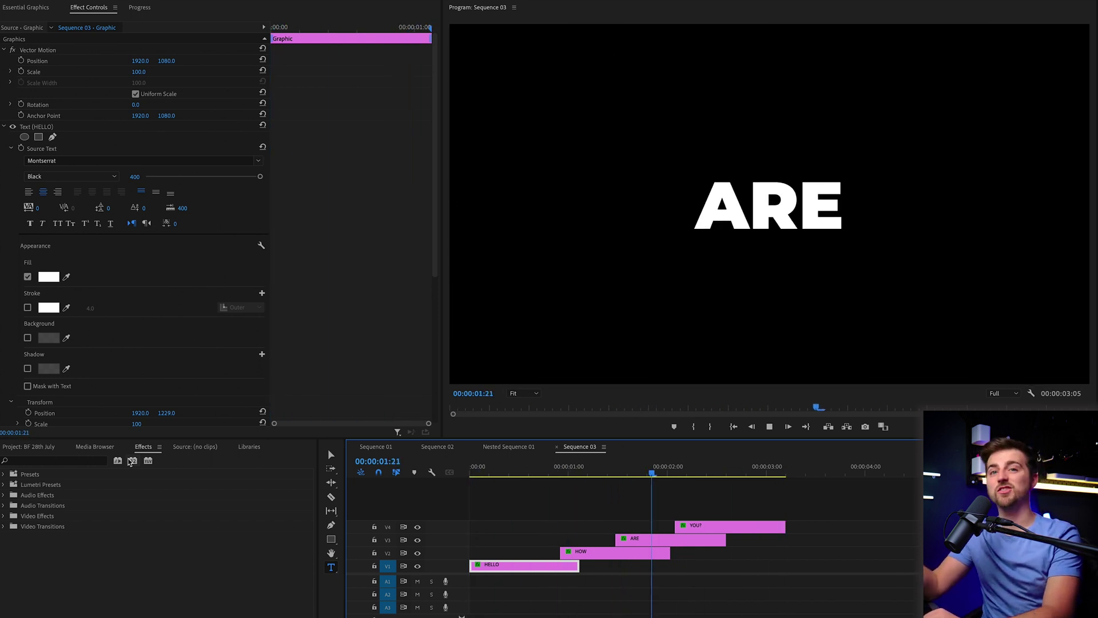